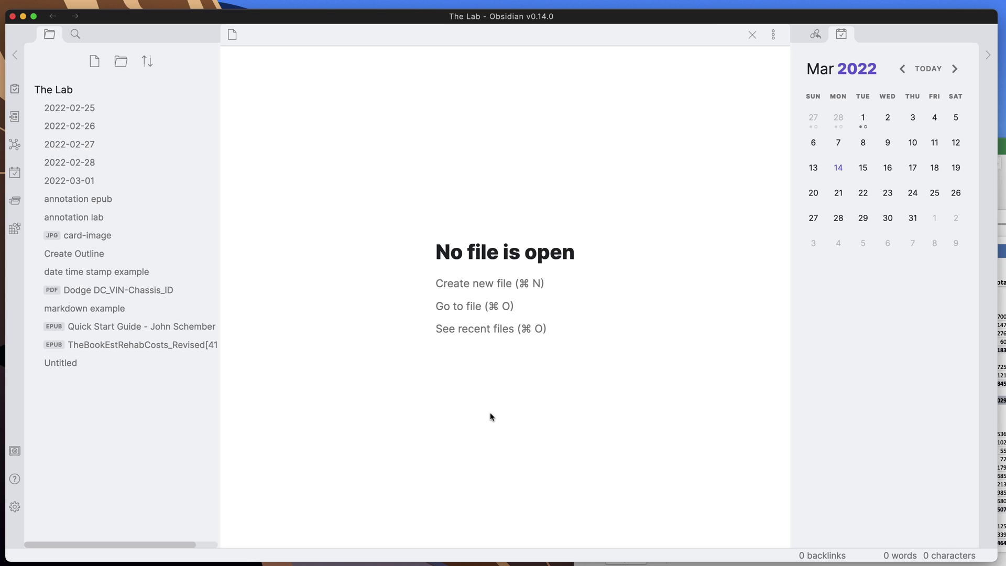
Open the 'markdown example' note and scroll down to its Table section.
{"action": "left_click", "coordinate": [101, 312]}
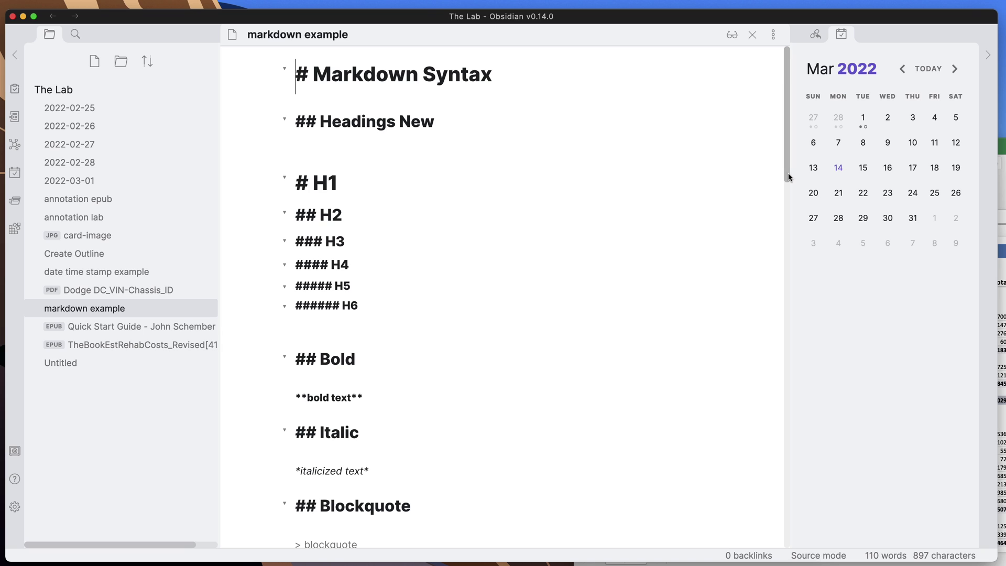
{"action": "left_click_drag", "start_coordinate": [785, 170], "coordinate": [798, 278]}
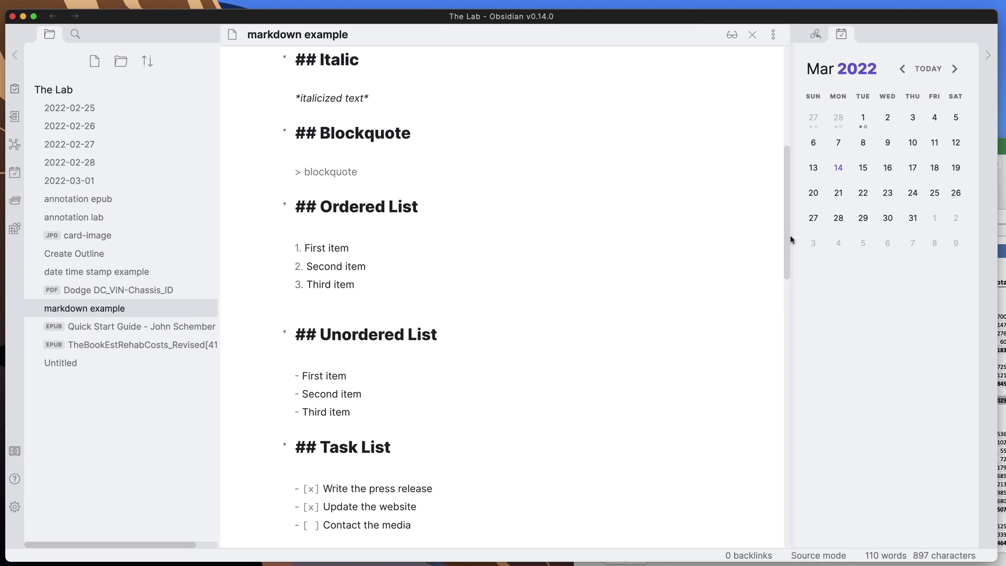
{"action": "left_click_drag", "start_coordinate": [785, 224], "coordinate": [786, 424]}
Select the four rows of the example Markdown table and inspect its pipe characters.
{"action": "left_click_drag", "start_coordinate": [415, 299], "coordinate": [286, 261]}
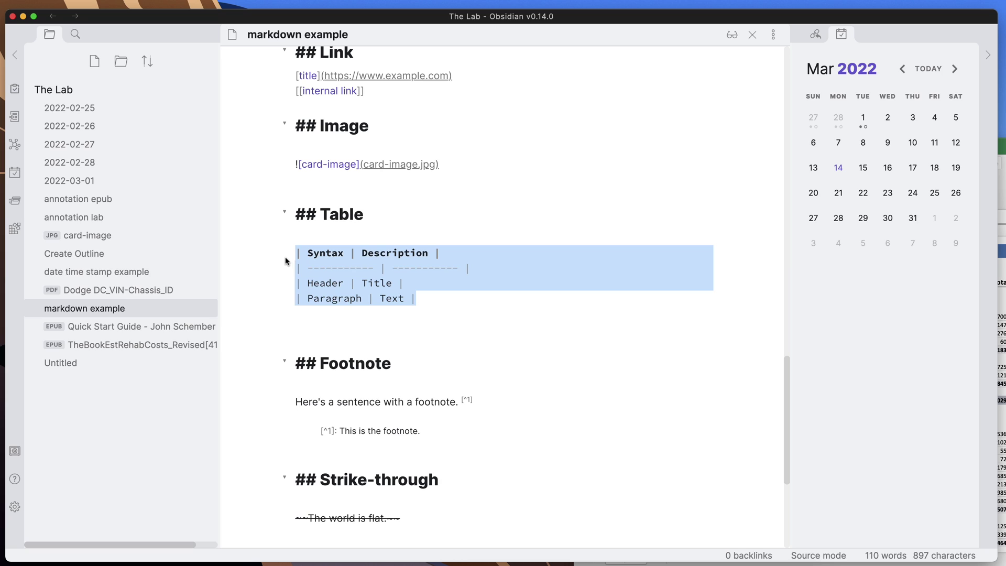
{"action": "left_click", "coordinate": [320, 282]}
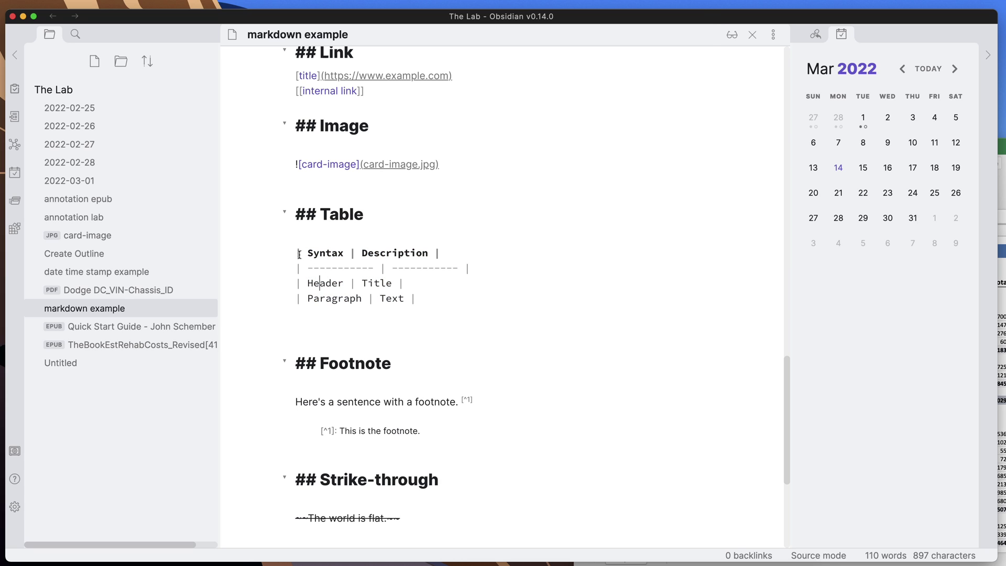
{"action": "left_click_drag", "start_coordinate": [427, 297], "coordinate": [278, 257]}
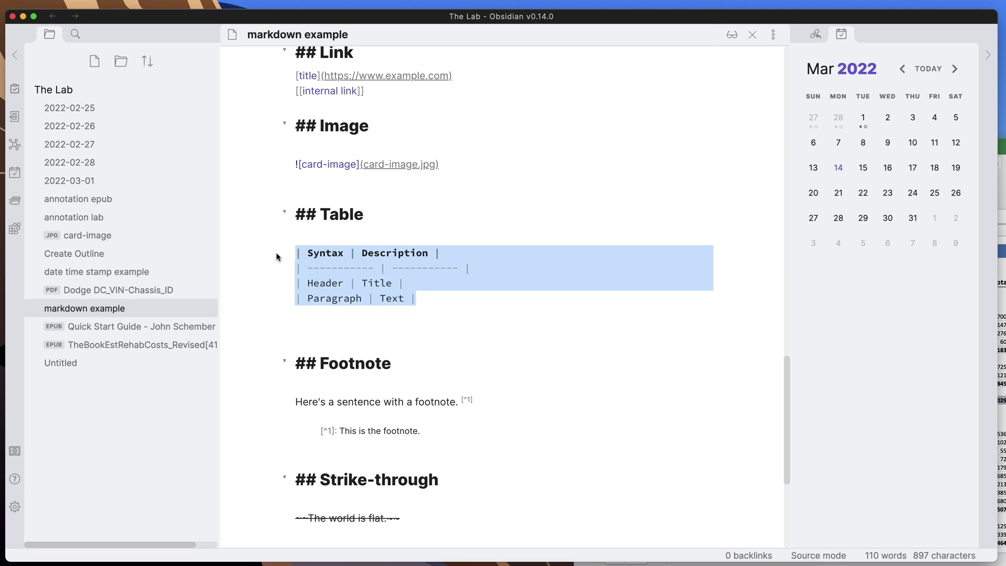
{"action": "left_click", "coordinate": [481, 342]}
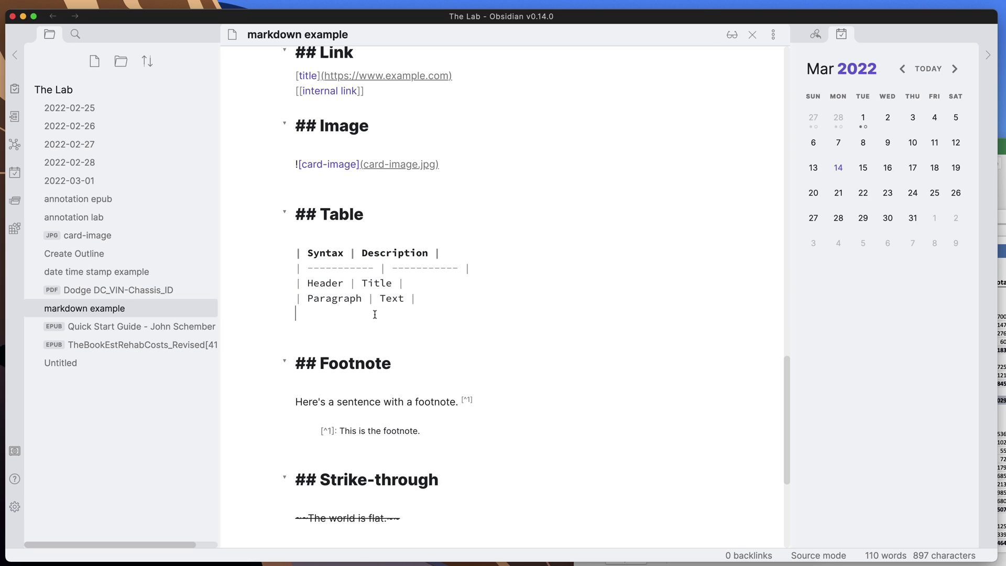
{"action": "double_click", "coordinate": [294, 255]}
{"action": "double_click", "coordinate": [303, 269]}
{"action": "left_click", "coordinate": [375, 267]}
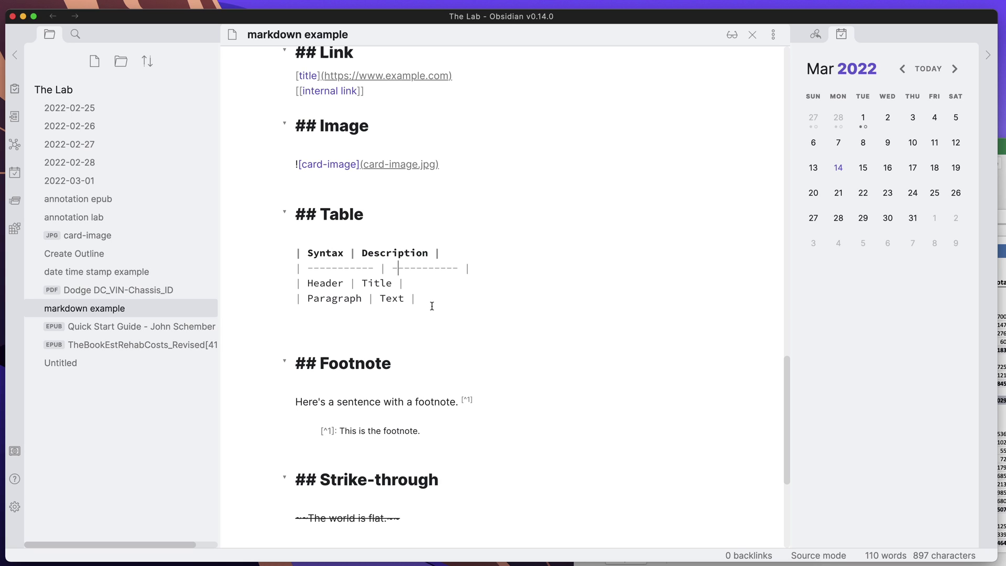
Search the community plugin browser for 'excel' and open the Excel to Markdown Table plugin.
{"action": "left_click", "coordinate": [15, 506]}
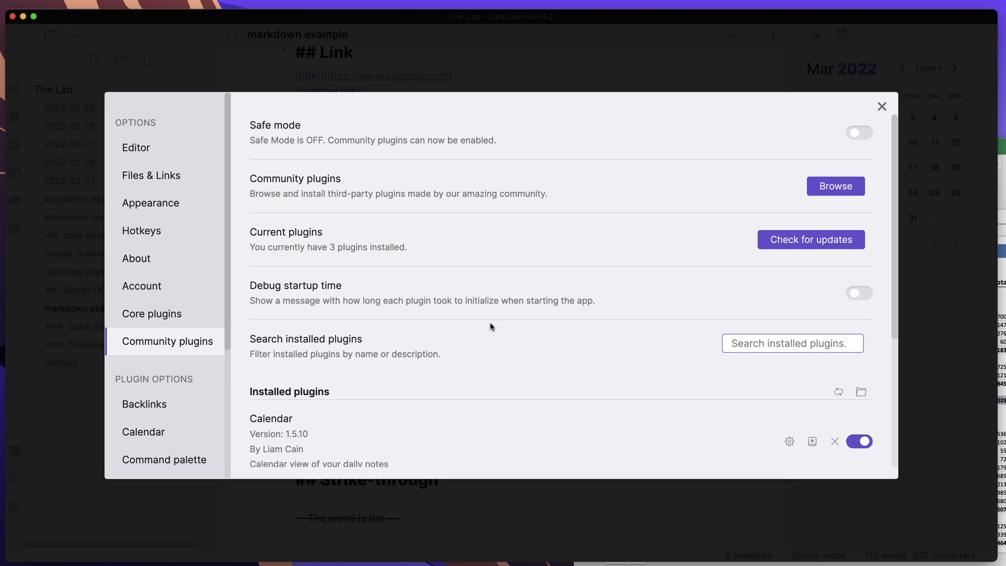
{"action": "left_click", "coordinate": [810, 193]}
{"action": "left_click", "coordinate": [273, 71]}
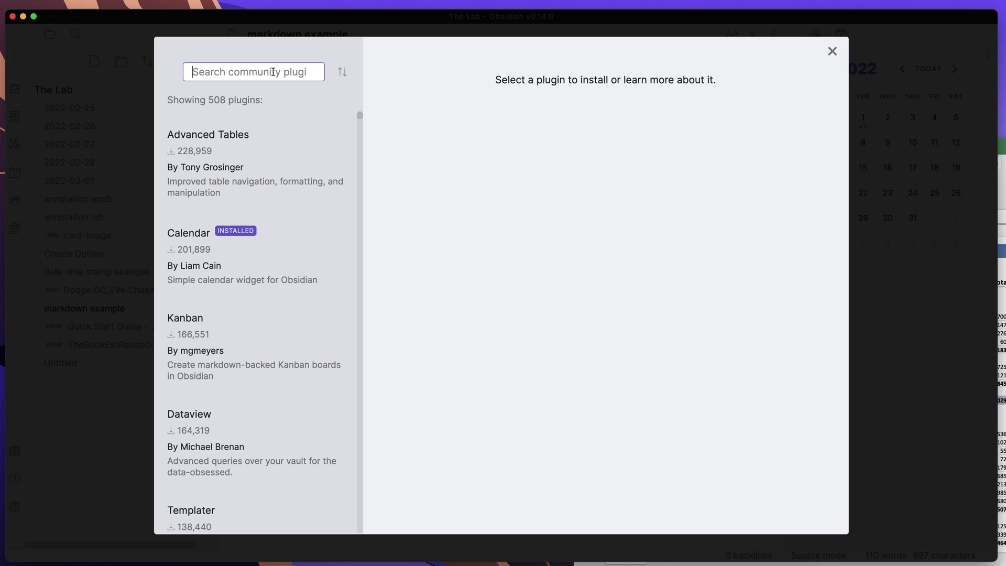
{"action": "type", "text": "exxcel"}
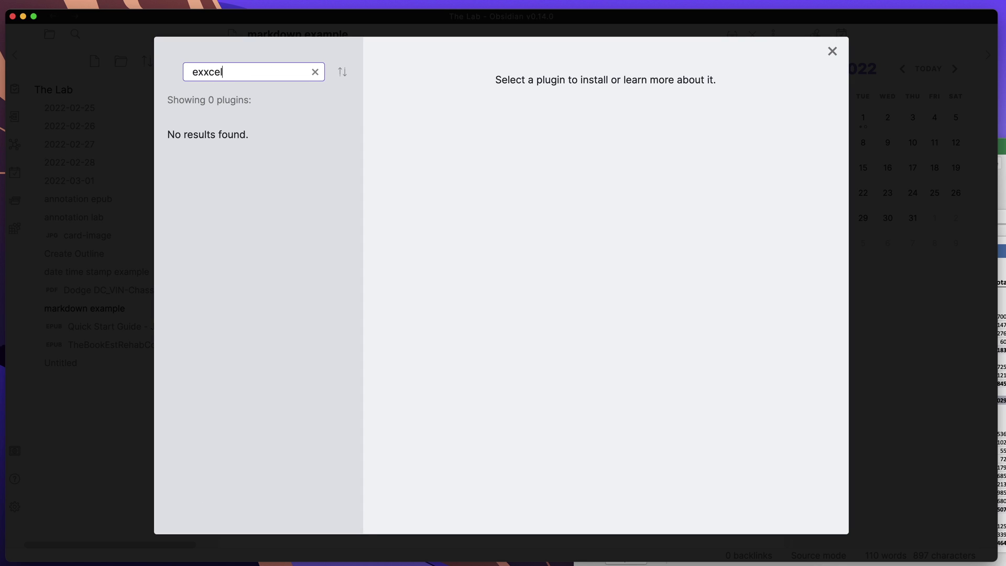
{"action": "key", "text": "BackSpace"}
{"action": "type", "text": "ce"}
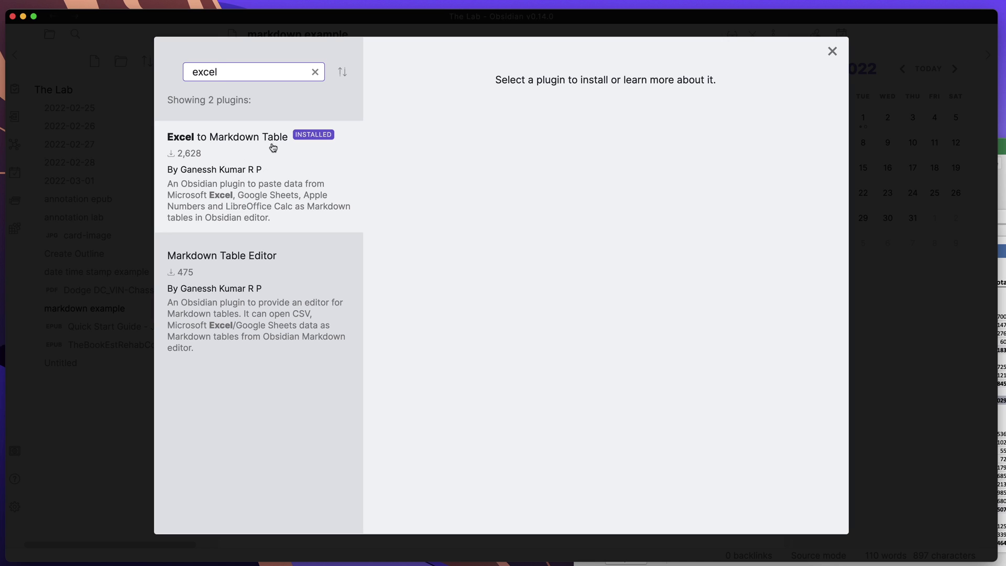
{"action": "left_click", "coordinate": [262, 181]}
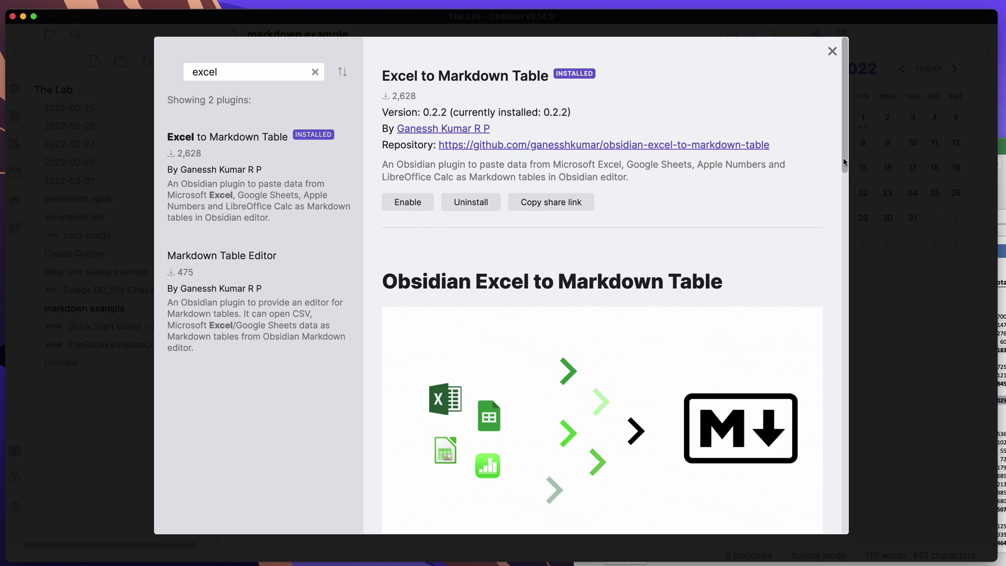
Enable Excel to Markdown Table, then close the plugin browser and Settings.
{"action": "scroll", "coordinate": [838, 173], "scroll_direction": "down", "scroll_amount": 1}
{"action": "scroll", "coordinate": [845, 159], "scroll_direction": "up", "scroll_amount": 1}
{"action": "left_click_drag", "start_coordinate": [846, 160], "coordinate": [840, 140]}
{"action": "left_click", "coordinate": [407, 204]}
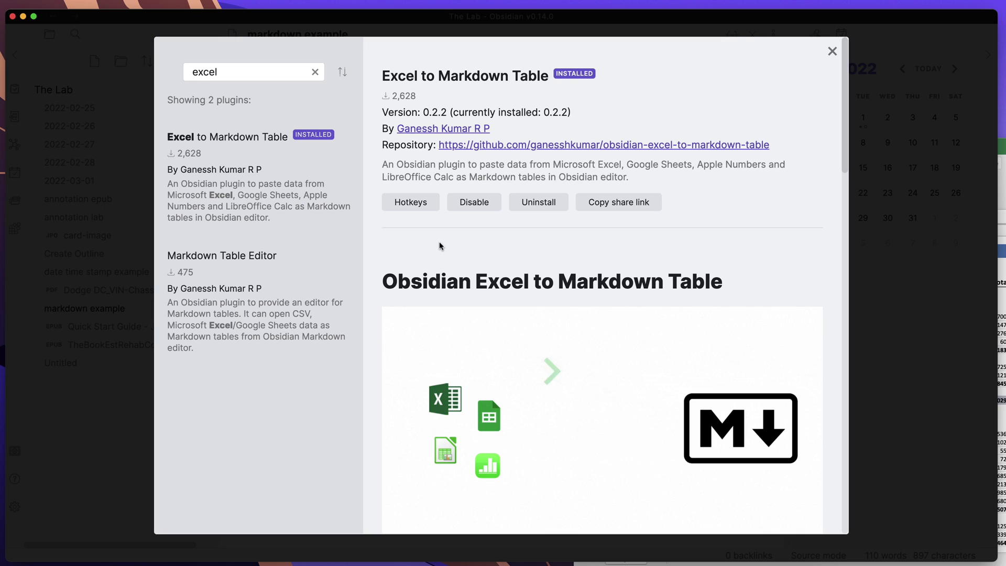
{"action": "left_click", "coordinate": [831, 51]}
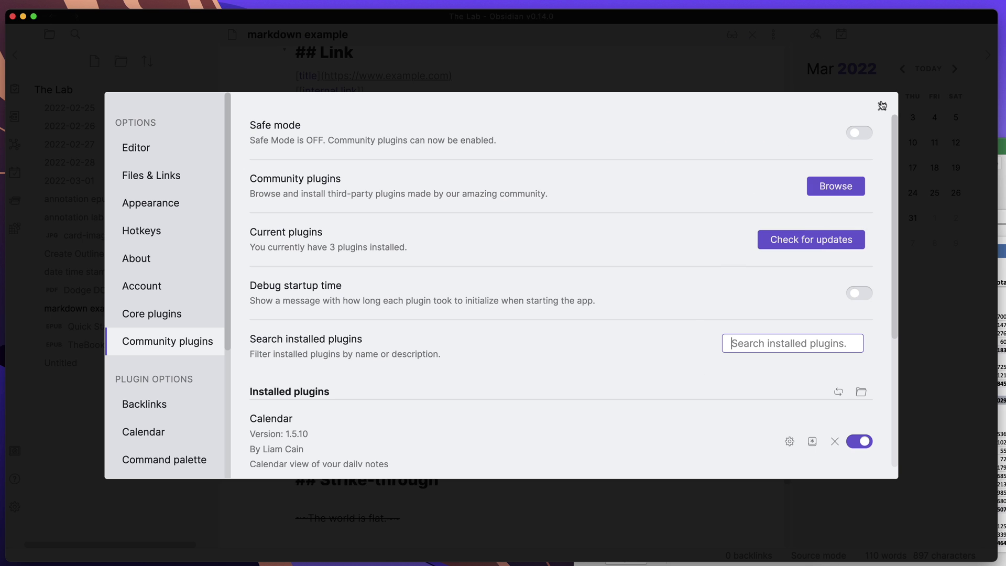
{"action": "left_click_drag", "start_coordinate": [894, 222], "coordinate": [894, 348]}
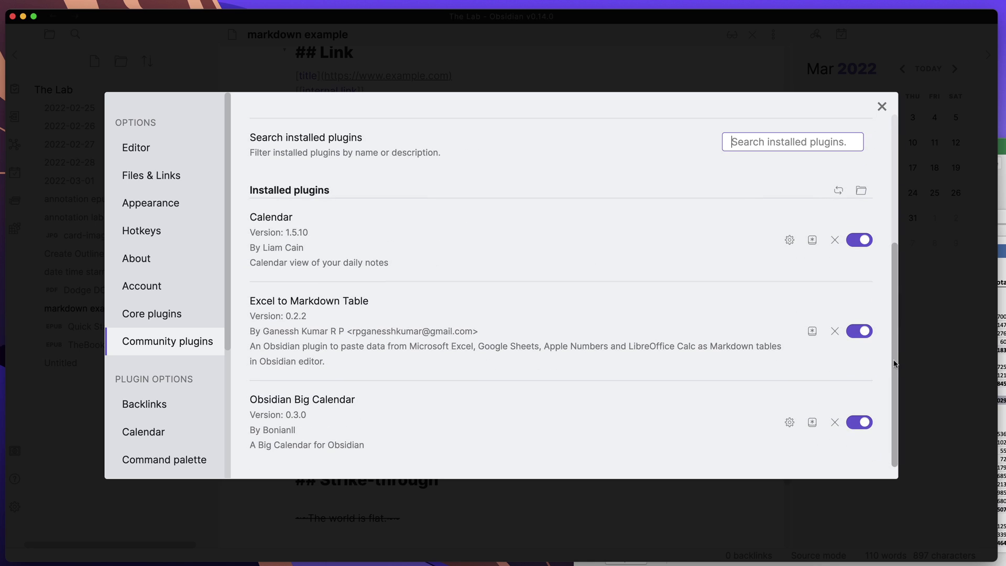
{"action": "left_click", "coordinate": [881, 107]}
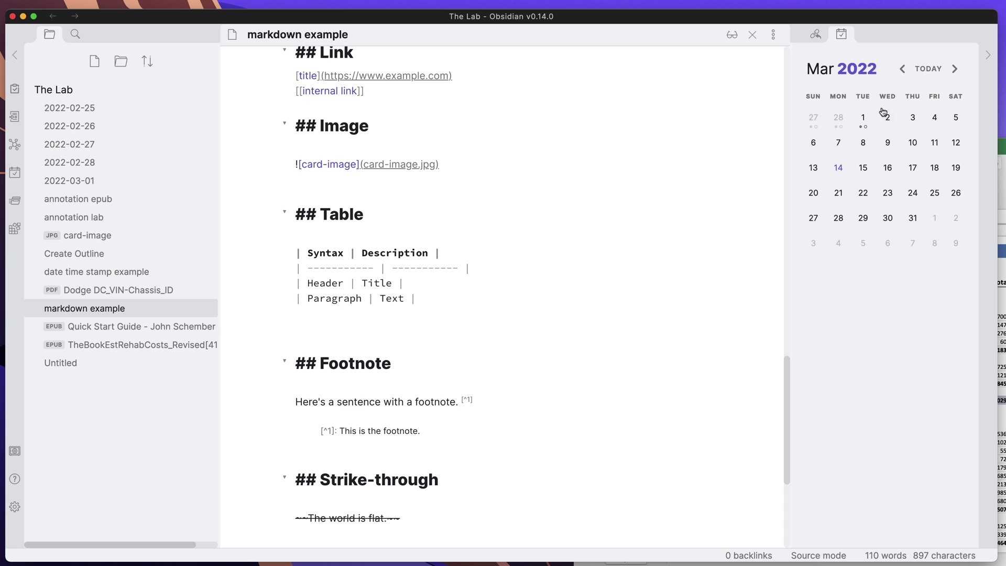
Close the markdown example note and create a new blank 'Untitled 1' note.
{"action": "left_click", "coordinate": [752, 35]}
{"action": "left_click", "coordinate": [513, 285]}
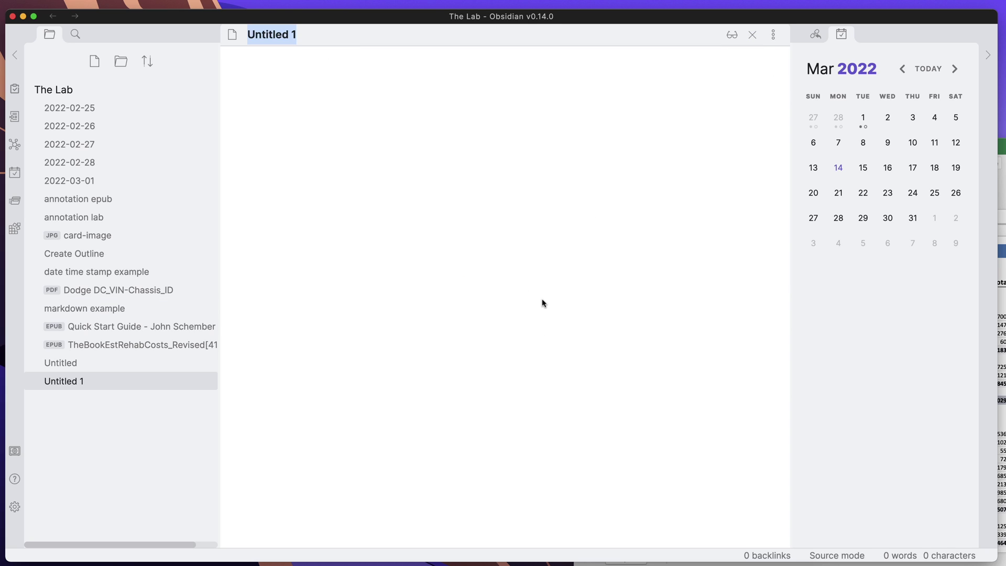
{"action": "key", "text": "Return"}
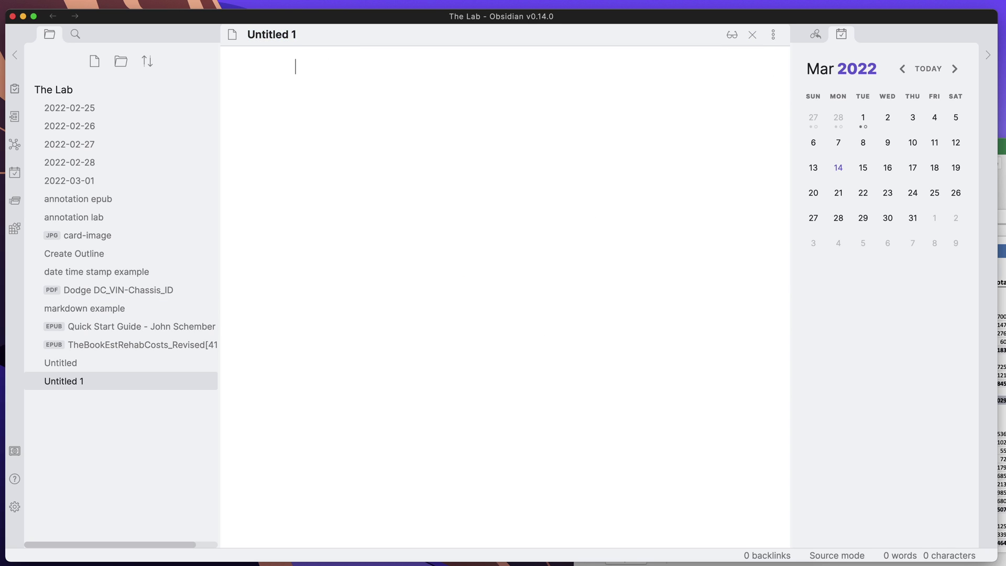
Bring the Excel income statement forward, shift its window left, and check cells E10 and E15.
{"action": "key", "text": "super+Tab"}
{"action": "left_click", "coordinate": [698, 375]}
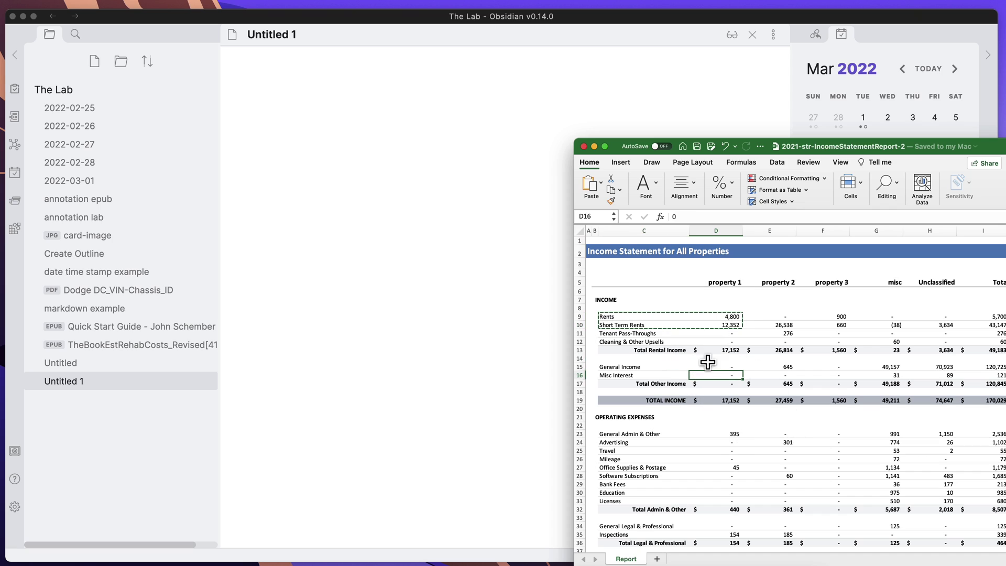
{"action": "left_click_drag", "start_coordinate": [989, 151], "coordinate": [969, 139]}
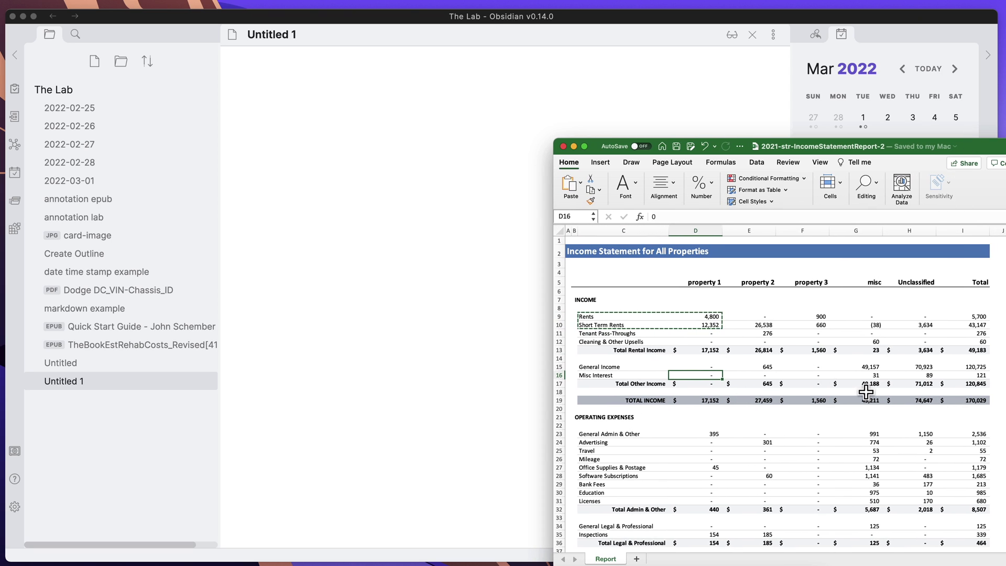
{"action": "left_click", "coordinate": [756, 325]}
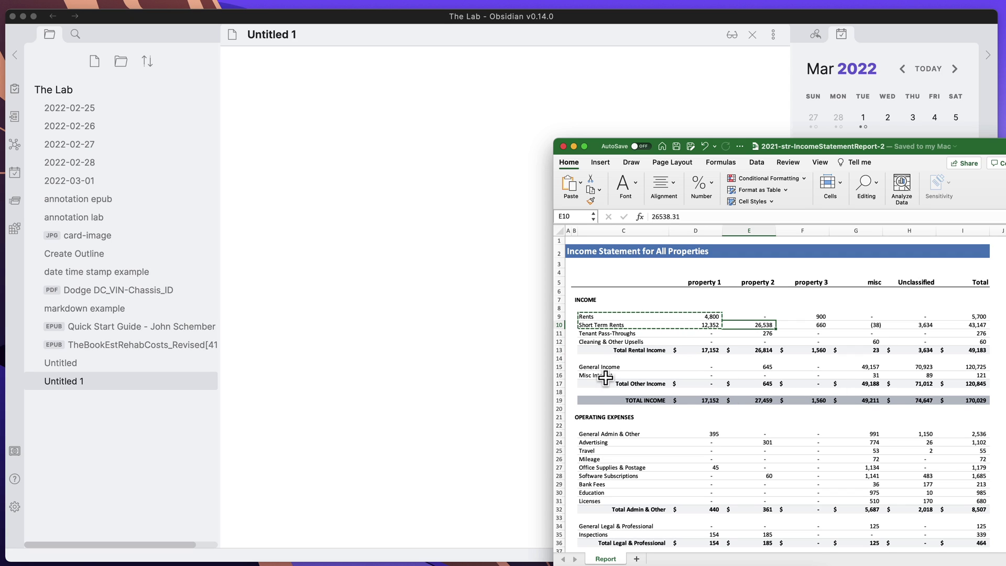
{"action": "left_click", "coordinate": [733, 367]}
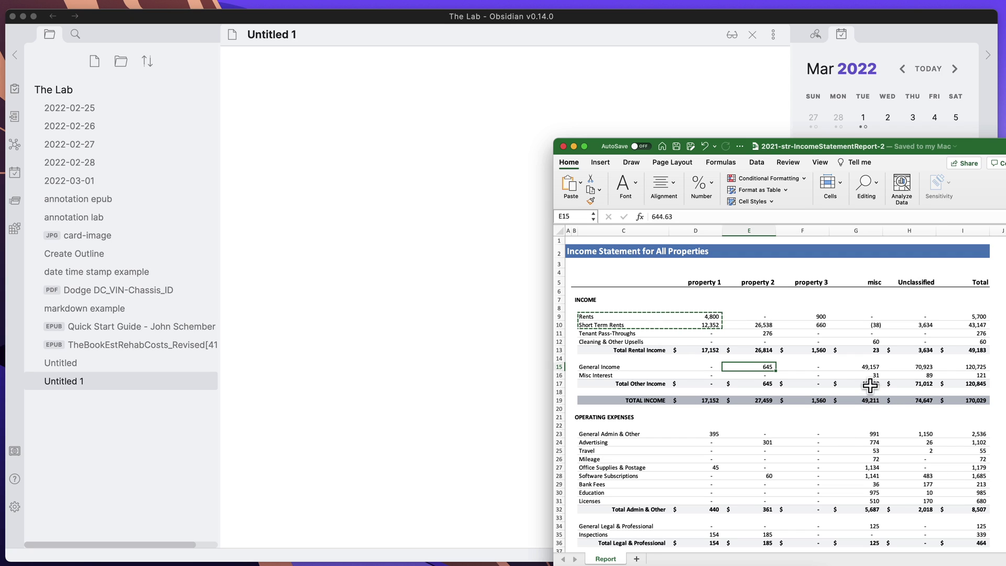
Inspect cells G14, G11 and the D13 Total Rental Income formula, then select the rows from Rents.
{"action": "left_click", "coordinate": [798, 390]}
{"action": "left_click", "coordinate": [846, 363]}
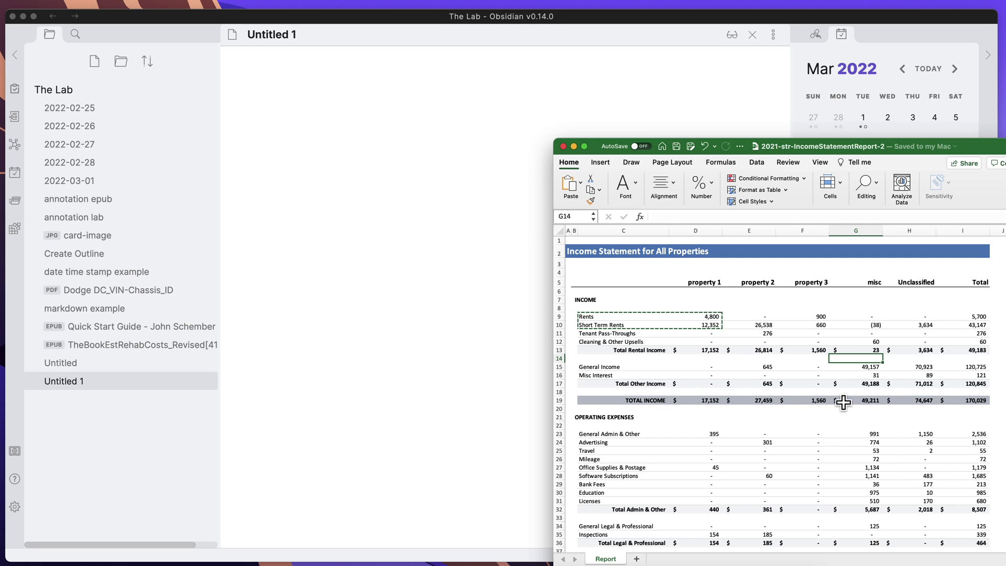
{"action": "left_click", "coordinate": [862, 335]}
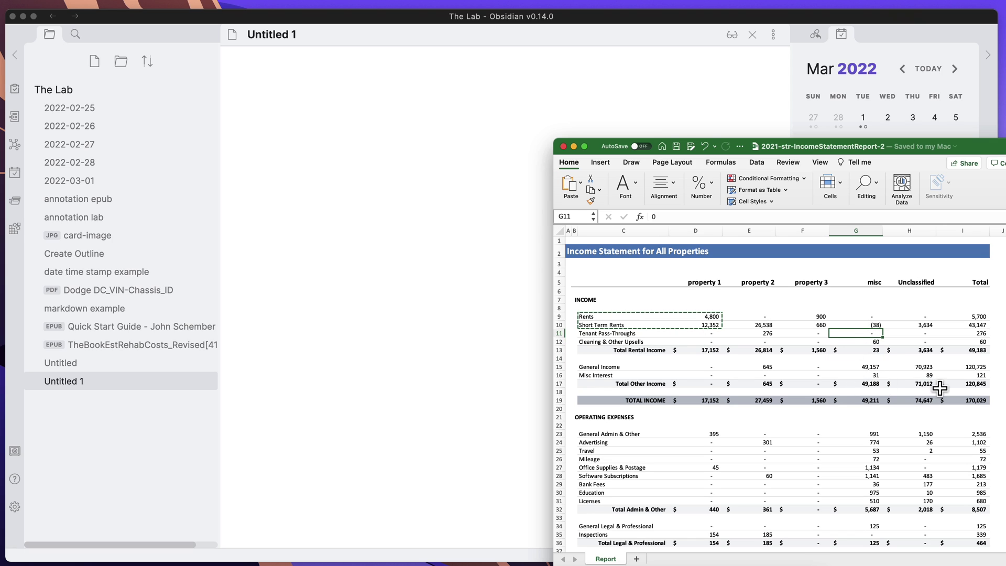
{"action": "left_click_drag", "start_coordinate": [977, 400], "coordinate": [697, 375]}
{"action": "left_click", "coordinate": [697, 375]}
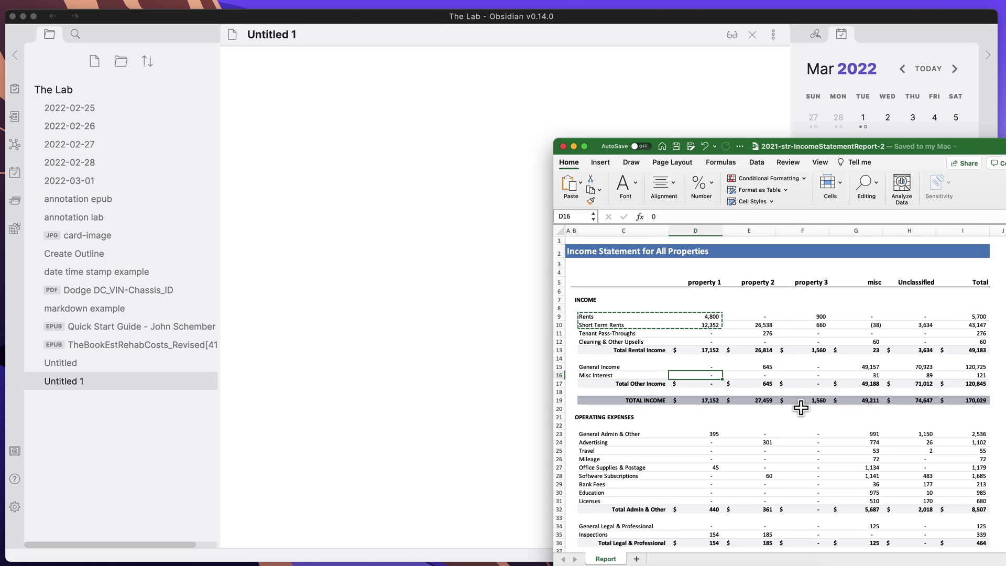
{"action": "left_click", "coordinate": [676, 351]}
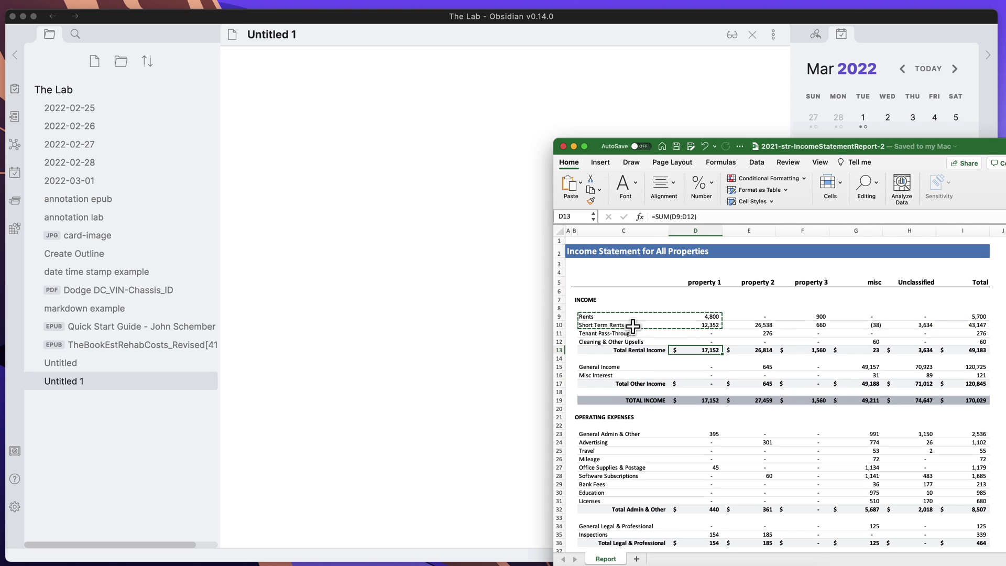
{"action": "left_click_drag", "start_coordinate": [634, 316], "coordinate": [712, 325]}
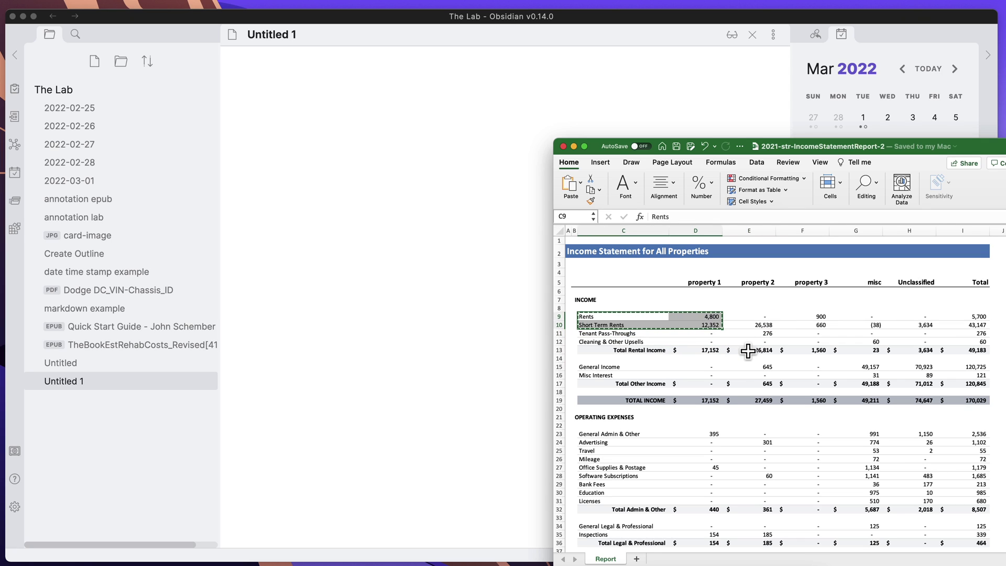
Paste the copied Rents cells into the empty note as a Markdown table.
{"action": "left_click", "coordinate": [433, 247]}
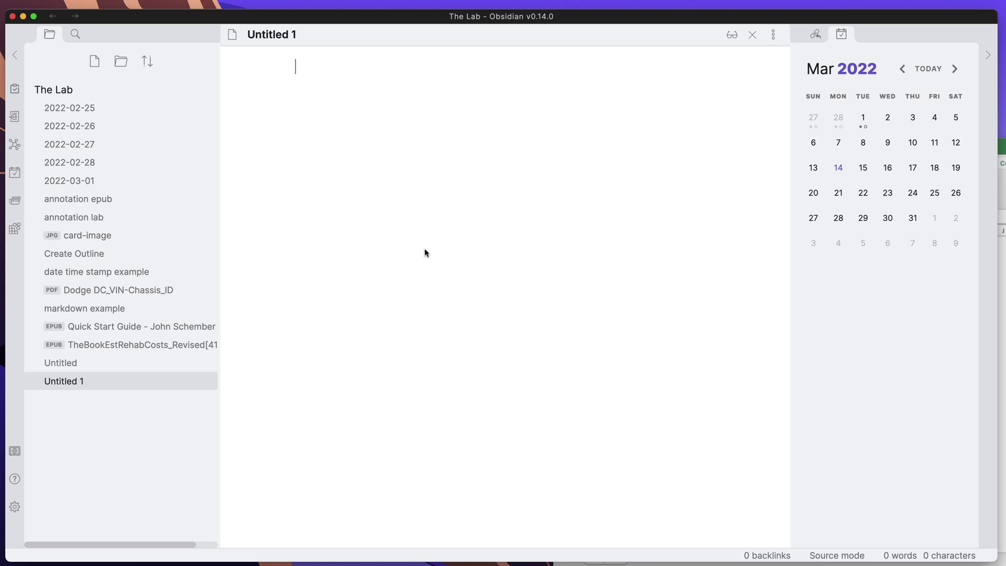
{"action": "type", "text": "| Rents            |  4,800  | |------------------|---------| | Short Term Rents |  12,352 |"}
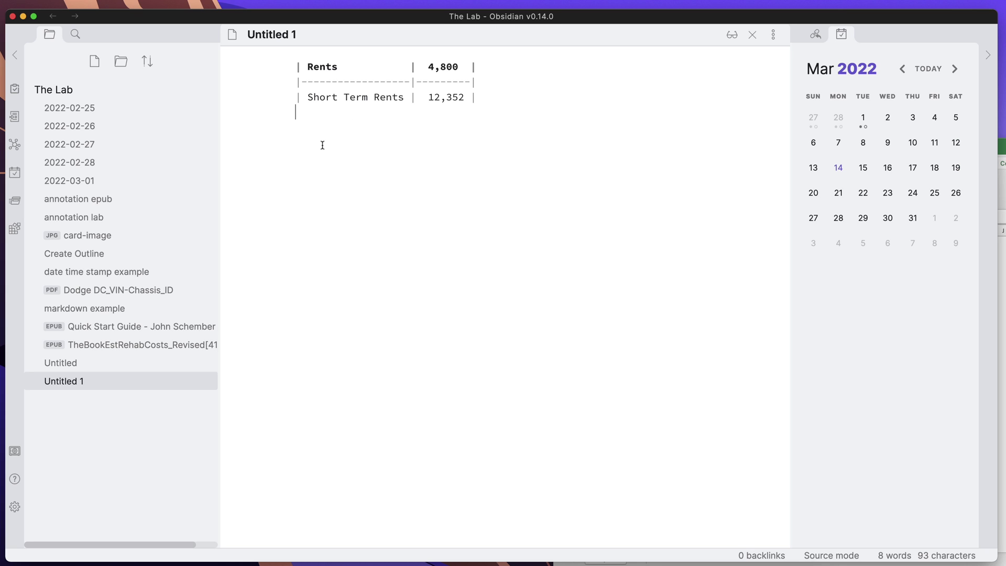
{"action": "key", "text": "Return"}
{"action": "key", "text": "Return"}
Add '## heading' and 'some other information' above the table, with blank lines below it.
{"action": "left_click", "coordinate": [297, 63]}
{"action": "key", "text": "Return"}
{"action": "key", "text": "Return"}
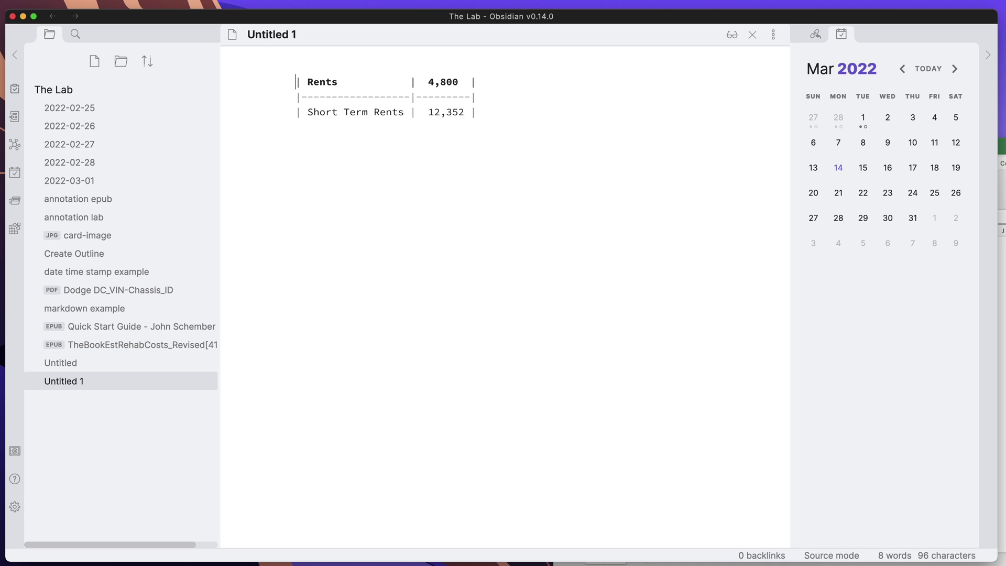
{"action": "left_click", "coordinate": [295, 66]}
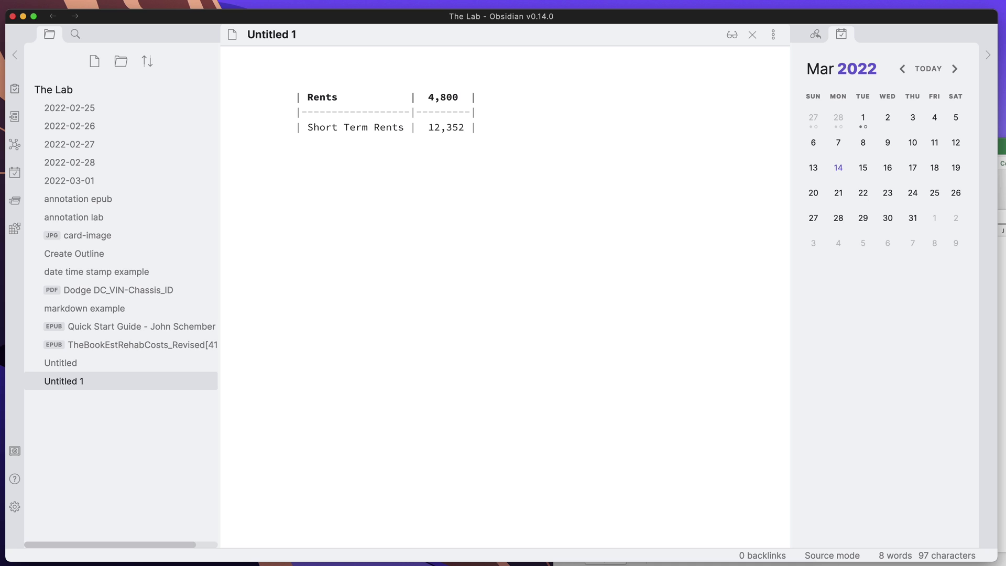
{"action": "type", "text": "## heading"}
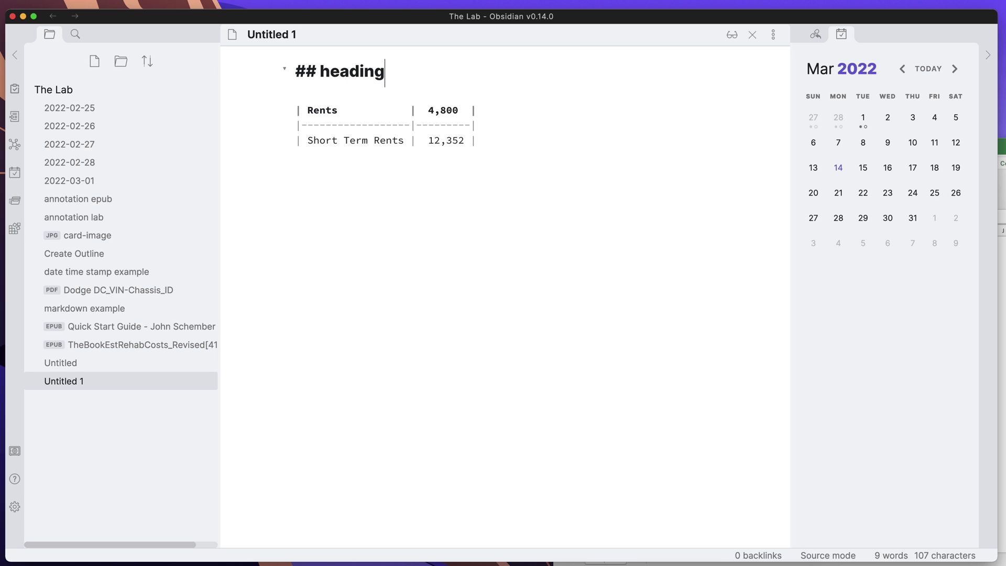
{"action": "key", "text": "Return"}
{"action": "key", "text": "Return"}
{"action": "type", "text": "asd"}
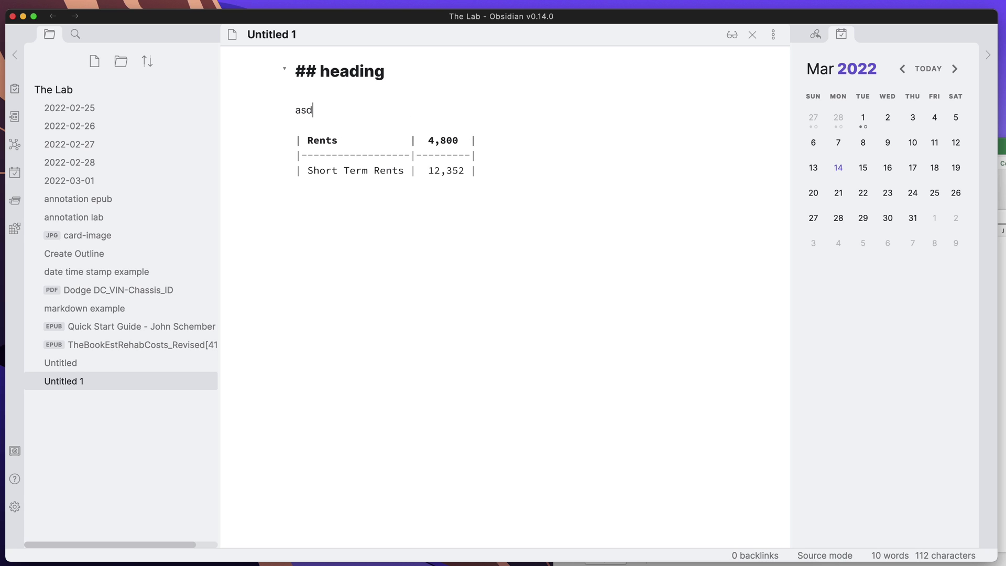
{"action": "key", "text": "BackSpace"}
{"action": "key", "text": "BackSpace"}
{"action": "key", "text": "BackSpace"}
{"action": "type", "text": "some other infor"}
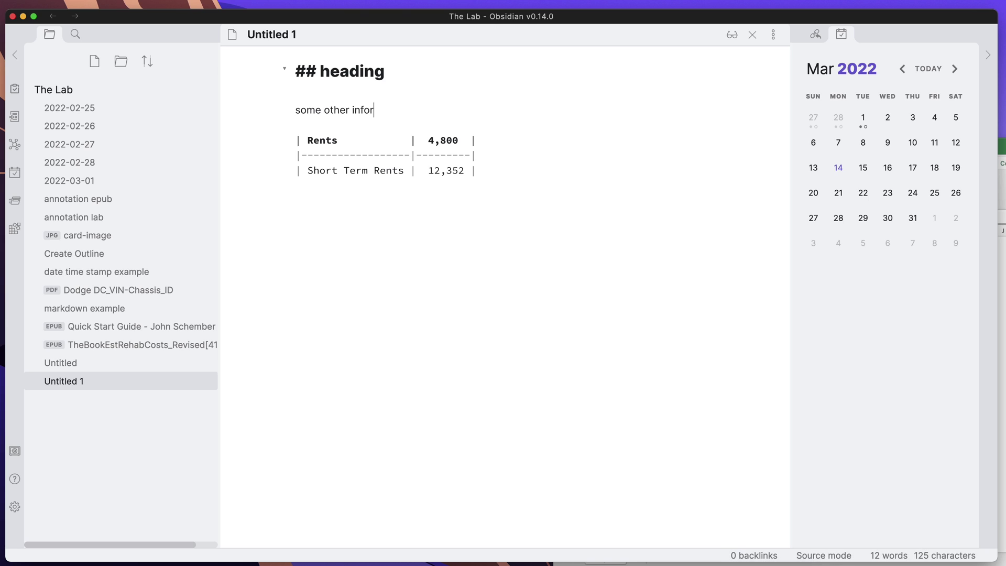
{"action": "type", "text": "mation"}
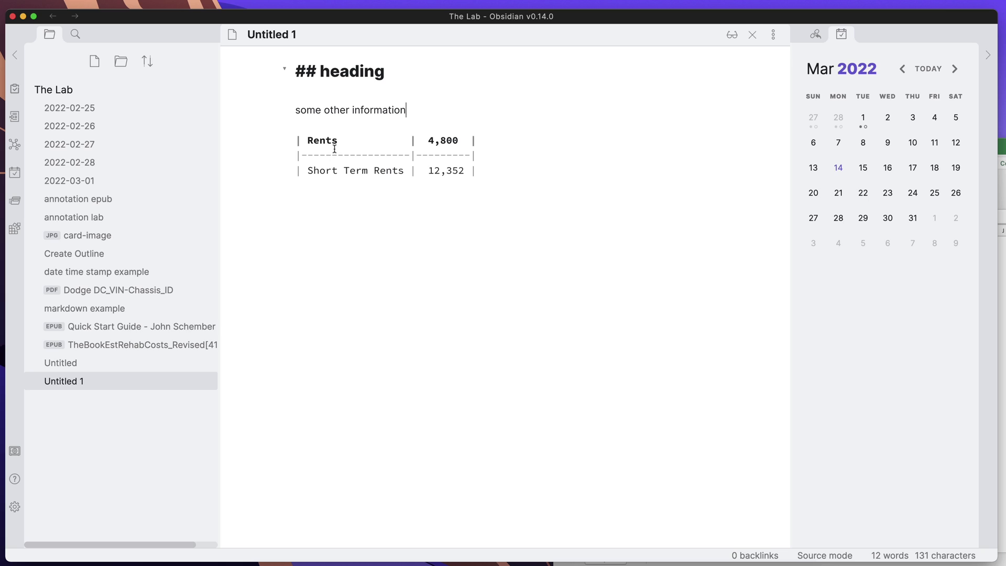
{"action": "left_click_drag", "start_coordinate": [307, 140], "coordinate": [458, 168]}
{"action": "left_click", "coordinate": [486, 185]}
{"action": "key", "text": "Return"}
{"action": "key", "text": "Return"}
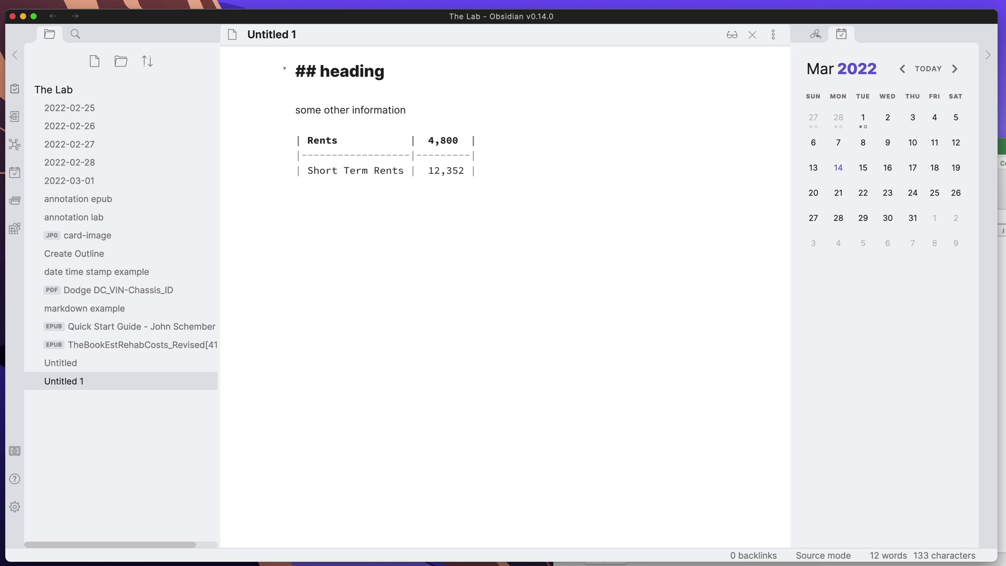
In Excel, select and copy the whole INCOME block B7:I19.
{"action": "key", "text": "super+Tab"}
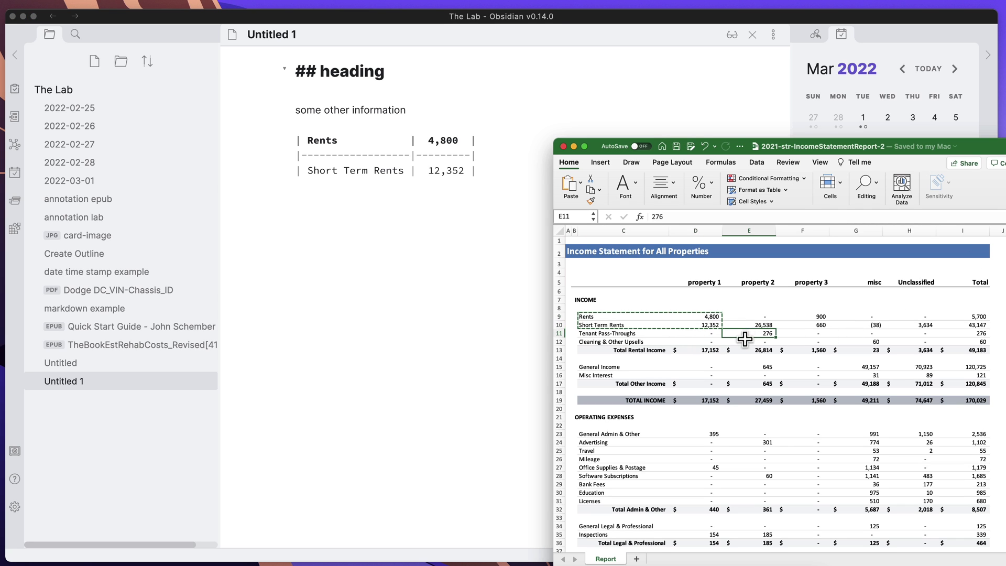
{"action": "left_click", "coordinate": [637, 325]}
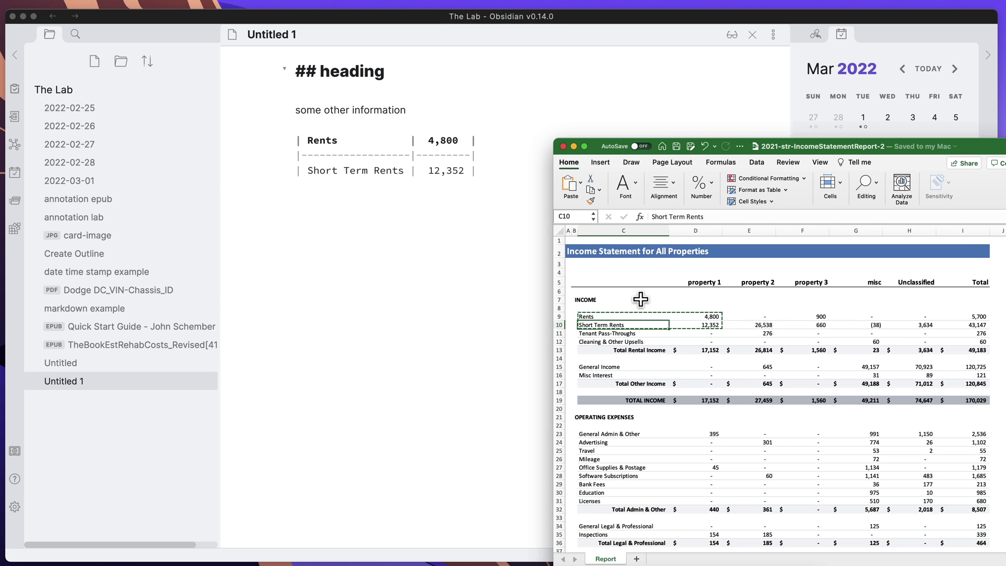
{"action": "left_click", "coordinate": [635, 349]}
{"action": "mouse_move", "coordinate": [606, 298]}
{"action": "left_mouse_down"}
{"action": "mouse_move", "coordinate": [969, 374]}
{"action": "mouse_move", "coordinate": [967, 400]}
{"action": "left_mouse_up"}
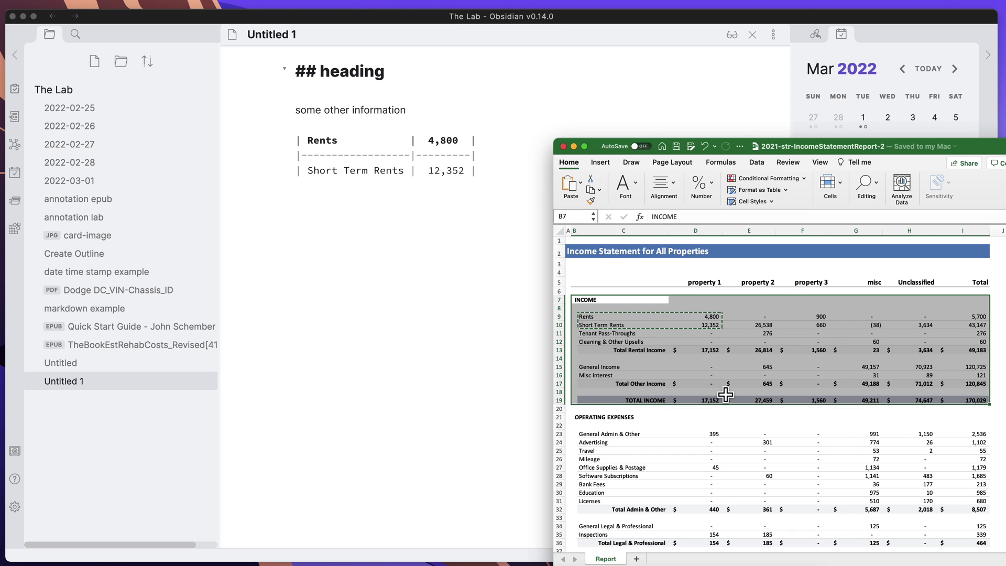
{"action": "key", "text": "super+c"}
Paste the INCOME block below the first table as a second Markdown table.
{"action": "left_click", "coordinate": [384, 324]}
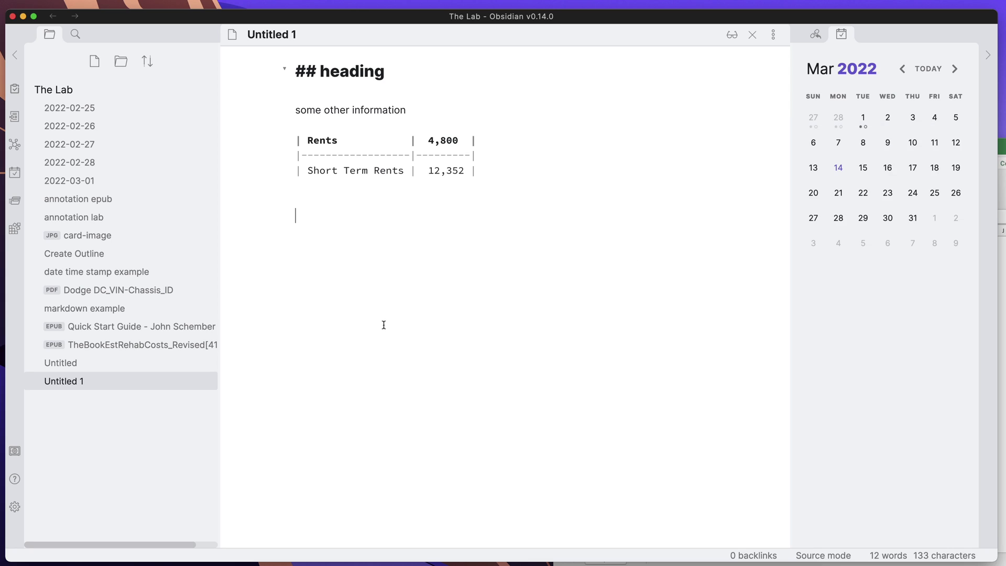
{"action": "key", "text": "super+v"}
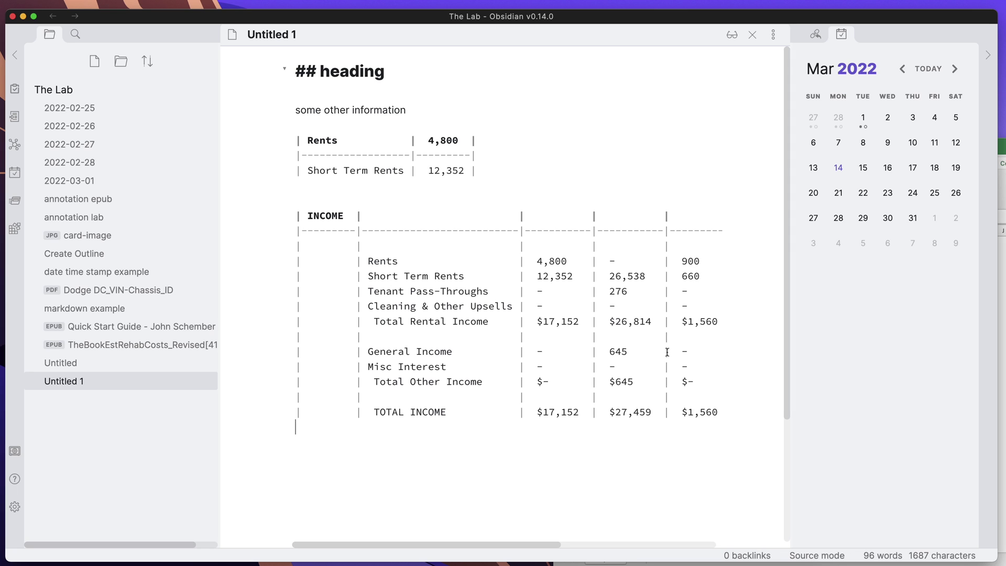
{"action": "mouse_move", "coordinate": [533, 549]}
{"action": "left_mouse_down"}
{"action": "mouse_move", "coordinate": [718, 550]}
{"action": "mouse_move", "coordinate": [530, 547]}
{"action": "left_mouse_up"}
{"action": "double_click", "coordinate": [314, 216]}
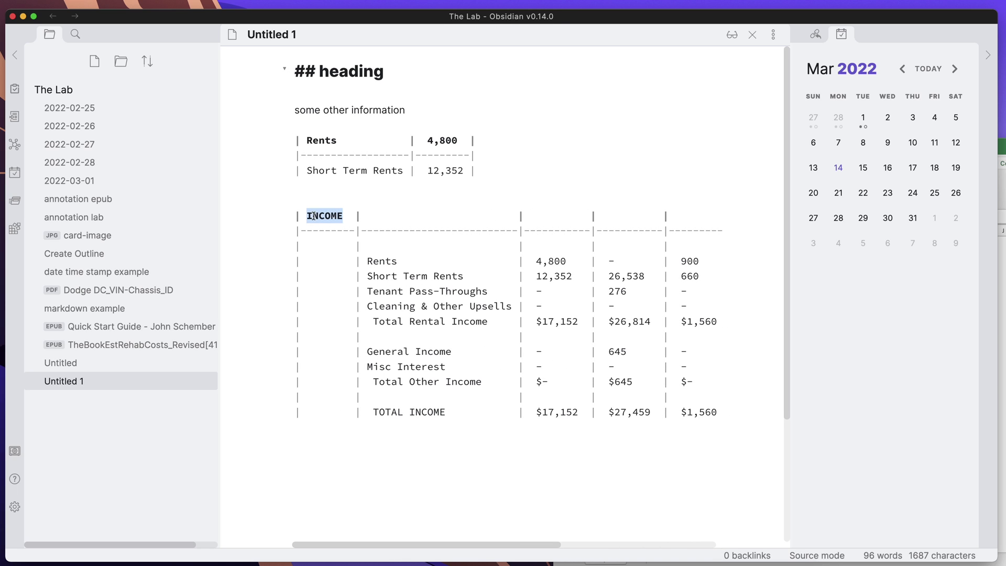
{"action": "mouse_move", "coordinate": [469, 548]}
{"action": "left_mouse_down"}
{"action": "mouse_move", "coordinate": [507, 547]}
{"action": "mouse_move", "coordinate": [453, 543]}
{"action": "left_mouse_up"}
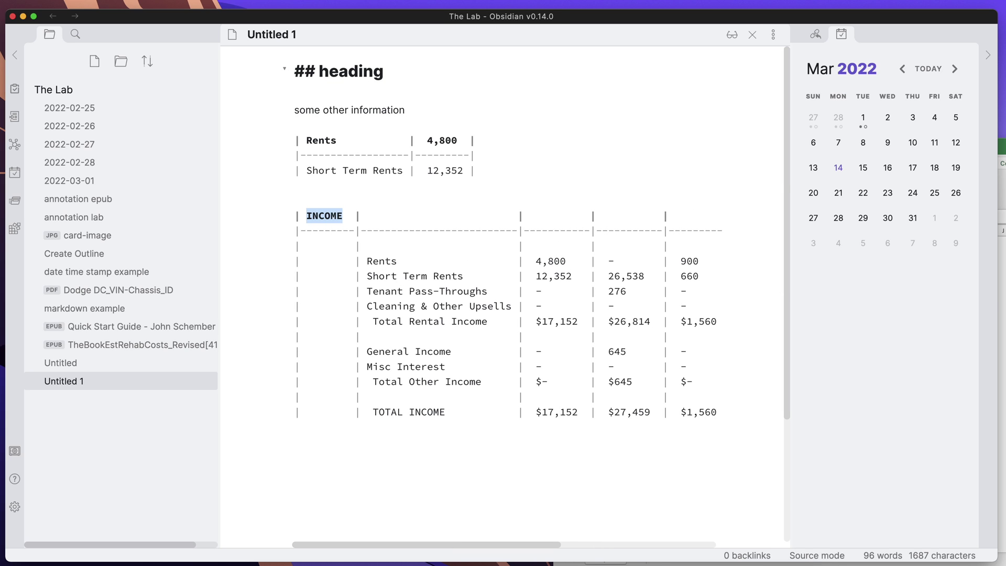
{"action": "key", "text": "super+Tab"}
Reselect the income block as B5:I19, including the property headers, then return to Obsidian.
{"action": "left_click", "coordinate": [617, 300]}
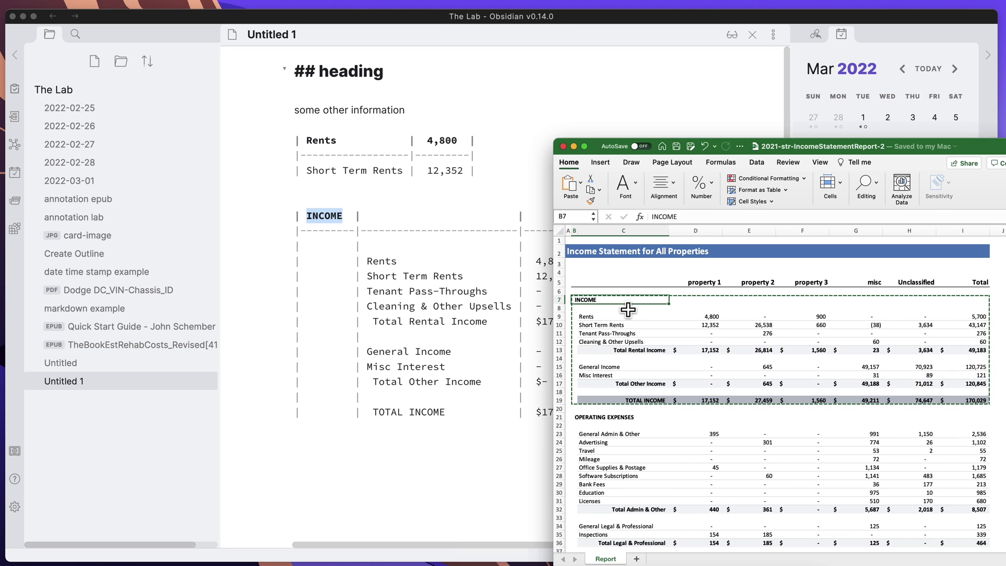
{"action": "left_click", "coordinate": [671, 301]}
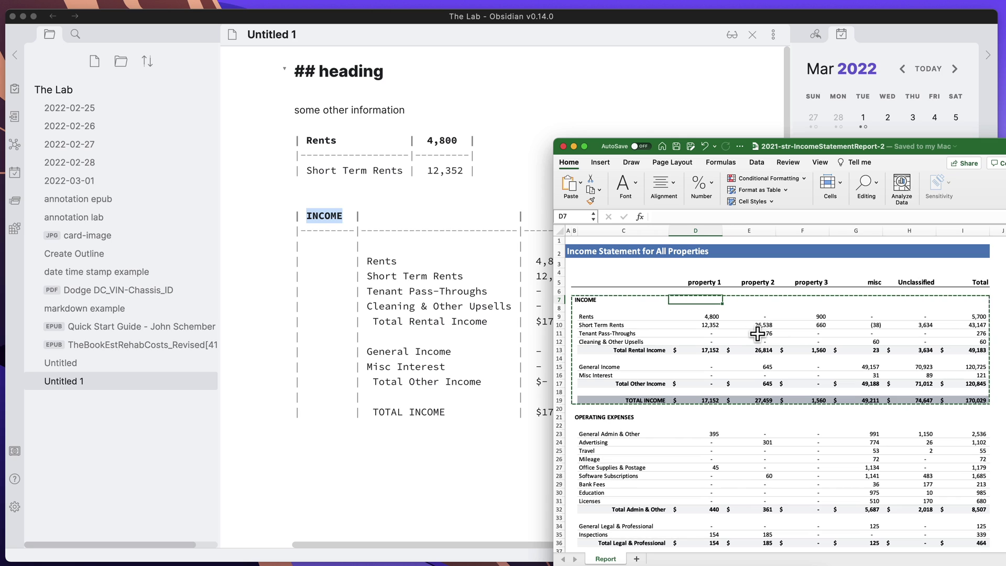
{"action": "left_click", "coordinate": [602, 303]}
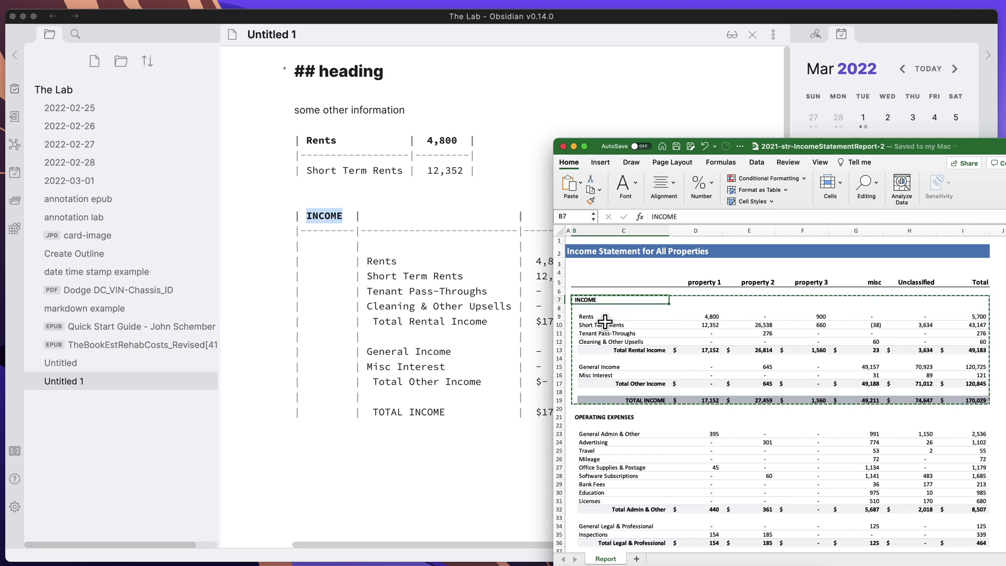
{"action": "left_click", "coordinate": [654, 400]}
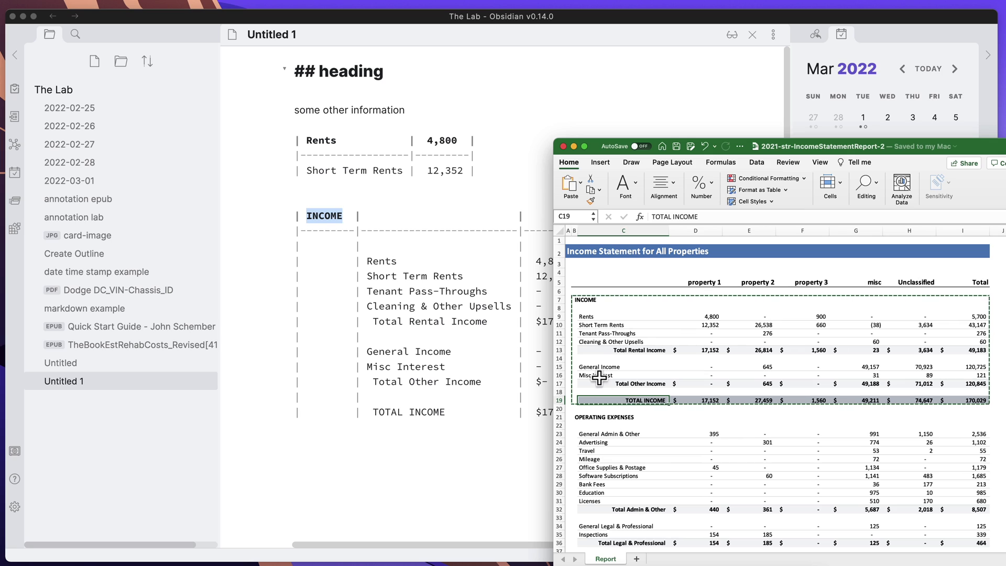
{"action": "key", "text": "Up"}
{"action": "key", "text": "Up"}
{"action": "key", "text": "Up"}
{"action": "key", "text": "Up"}
{"action": "key", "text": "Up"}
{"action": "key", "text": "Up"}
{"action": "key", "text": "Up"}
{"action": "key", "text": "Up"}
{"action": "key", "text": "Up"}
{"action": "key", "text": "Up"}
{"action": "key", "text": "Up"}
{"action": "left_click", "coordinate": [606, 298]}
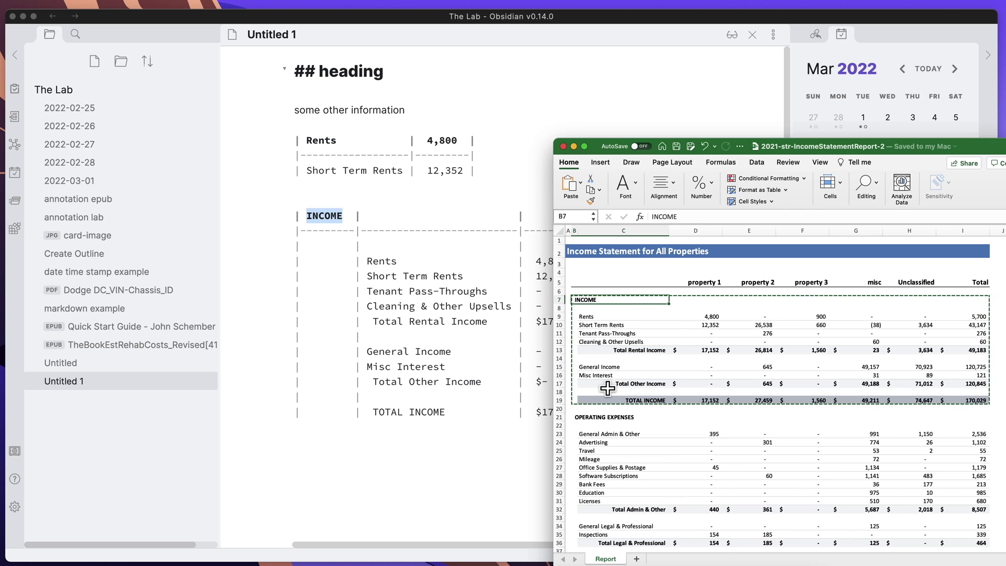
{"action": "left_click", "coordinate": [620, 283]}
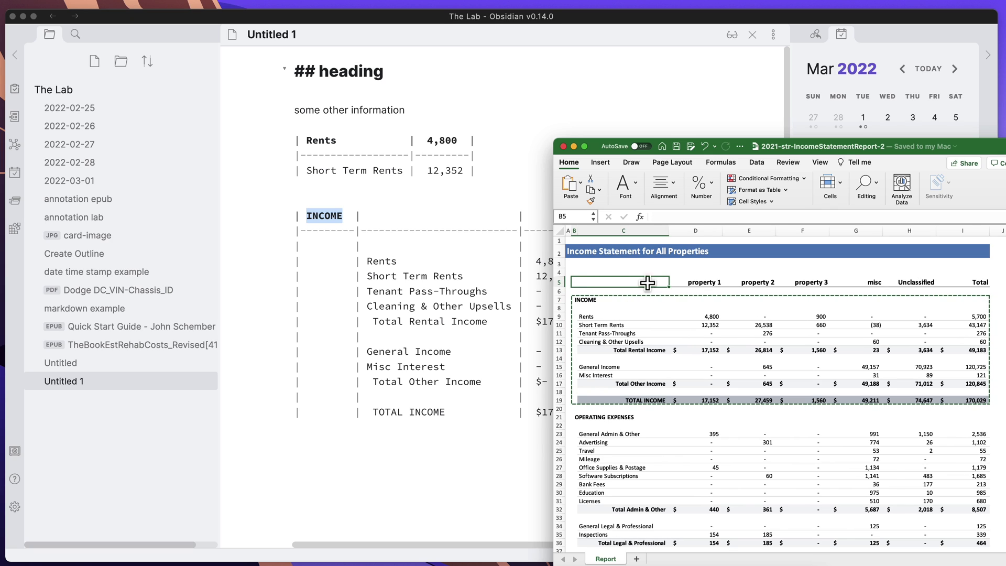
{"action": "left_click_drag", "start_coordinate": [647, 283], "coordinate": [959, 363]}
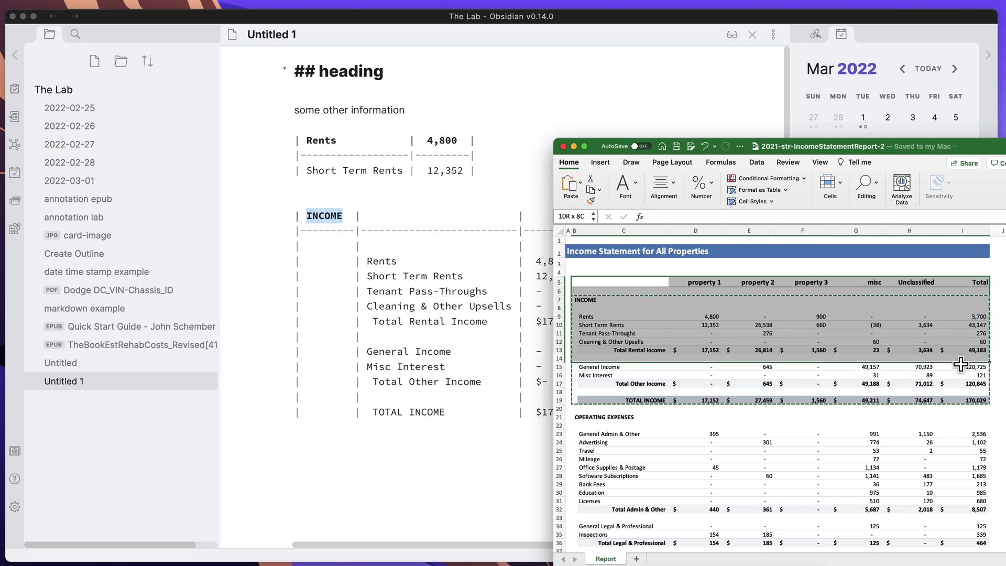
{"action": "left_click_drag", "start_coordinate": [965, 402], "coordinate": [963, 402]}
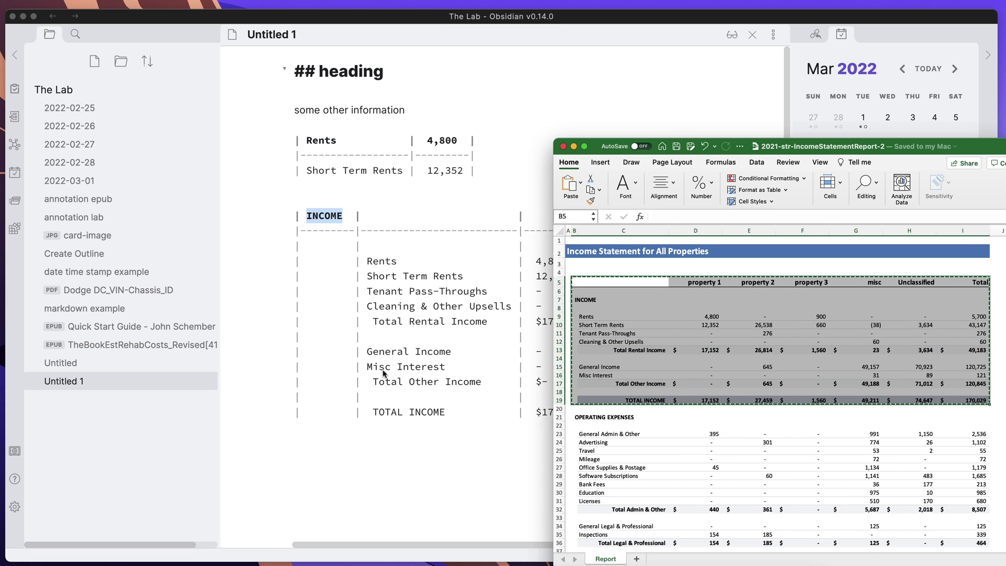
{"action": "left_click", "coordinate": [355, 429]}
Paste the new cells below the INCOME table, then undo, keeping the INCOME pipe table ending at TOTAL INCOME.
{"action": "left_click", "coordinate": [316, 452]}
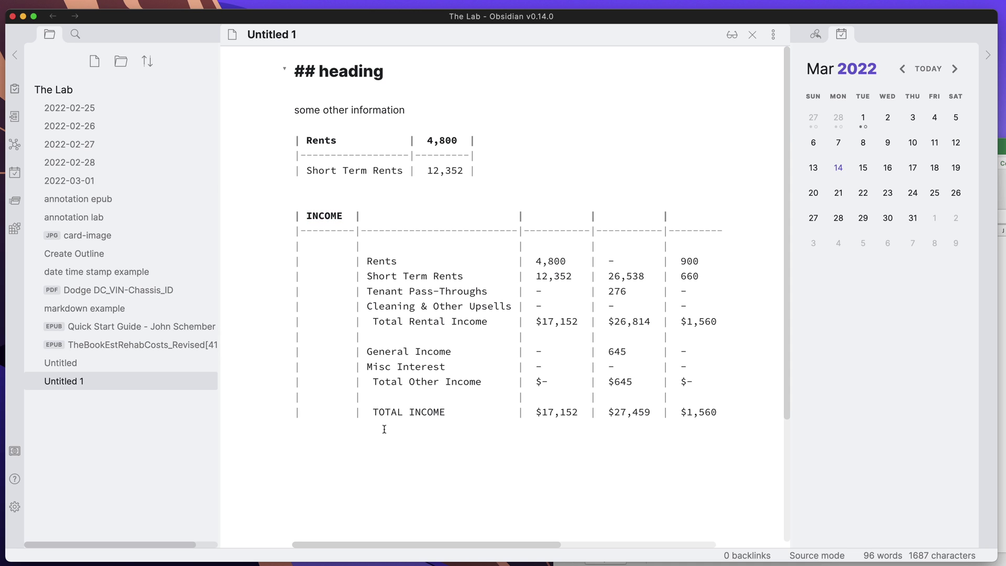
{"action": "scroll", "coordinate": [390, 421], "scroll_direction": "down", "scroll_amount": 3}
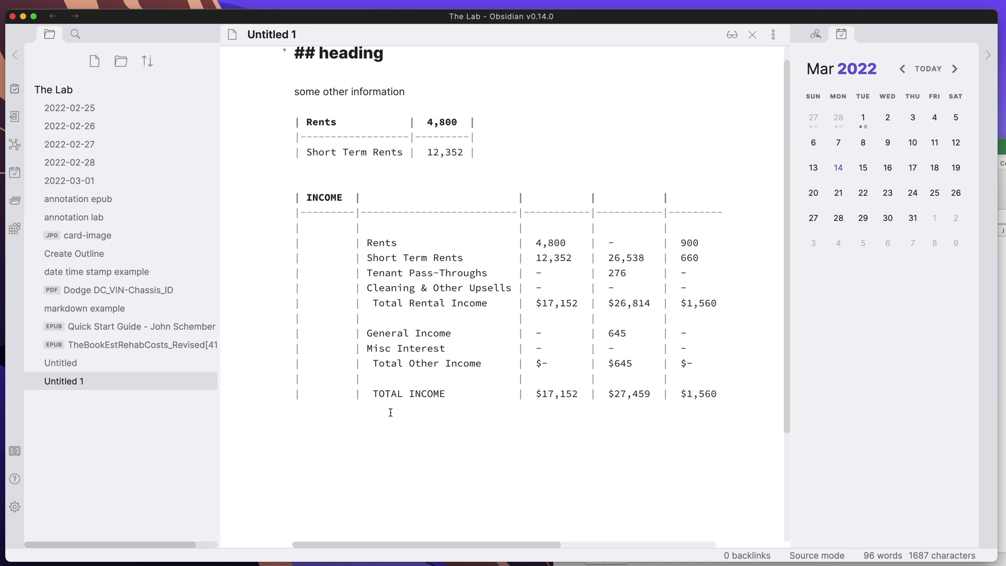
{"action": "scroll", "coordinate": [435, 444], "scroll_direction": "up", "scroll_amount": 3}
{"action": "scroll", "coordinate": [435, 445], "scroll_direction": "down", "scroll_amount": 3}
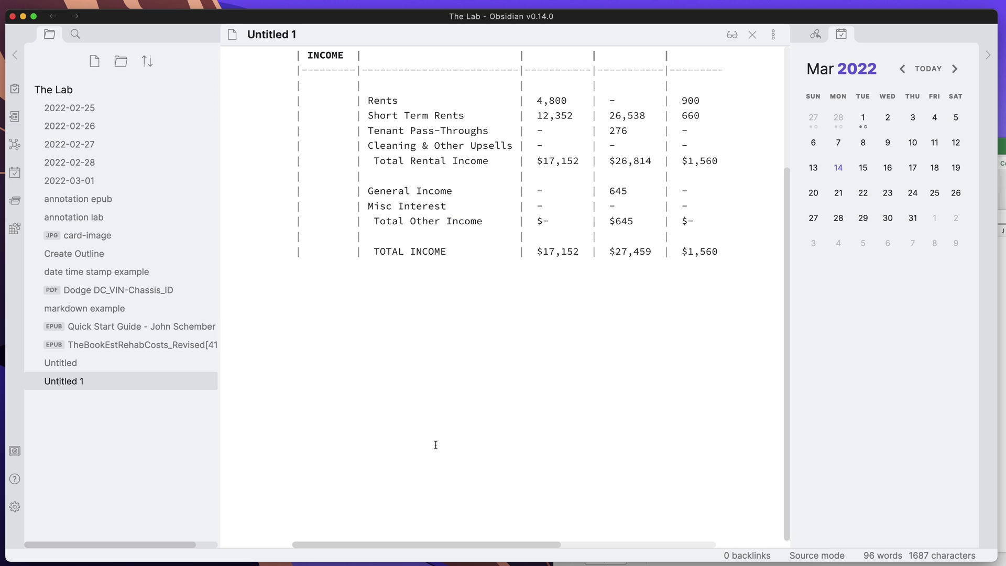
{"action": "key", "text": "cmd+v"}
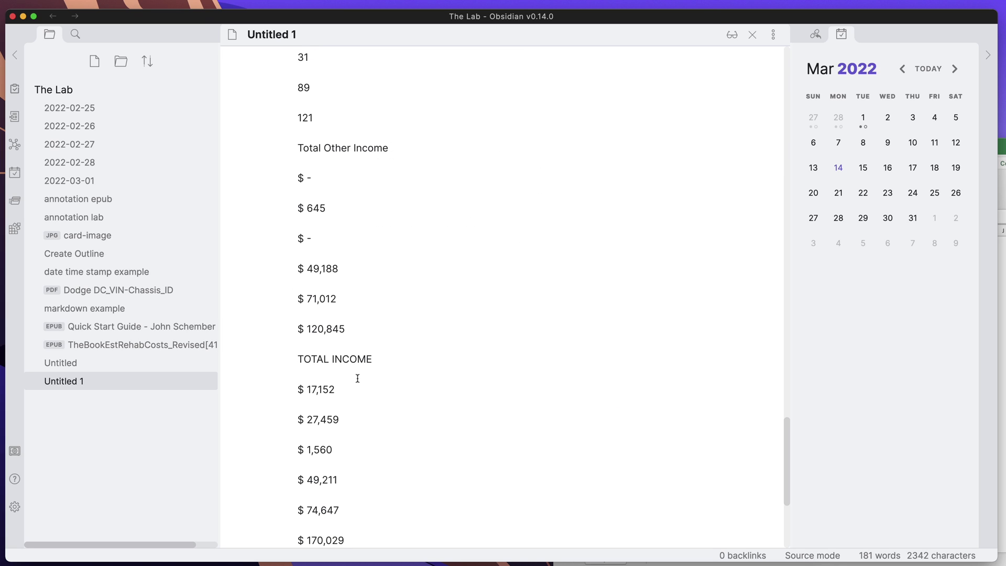
{"action": "scroll", "coordinate": [390, 294], "scroll_direction": "up", "scroll_amount": 10}
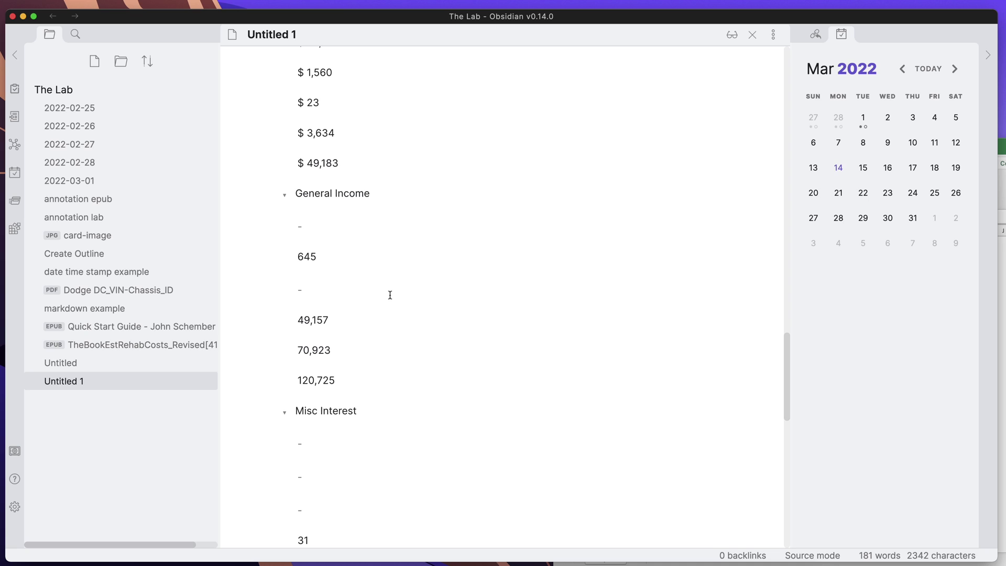
{"action": "key", "text": "super+z"}
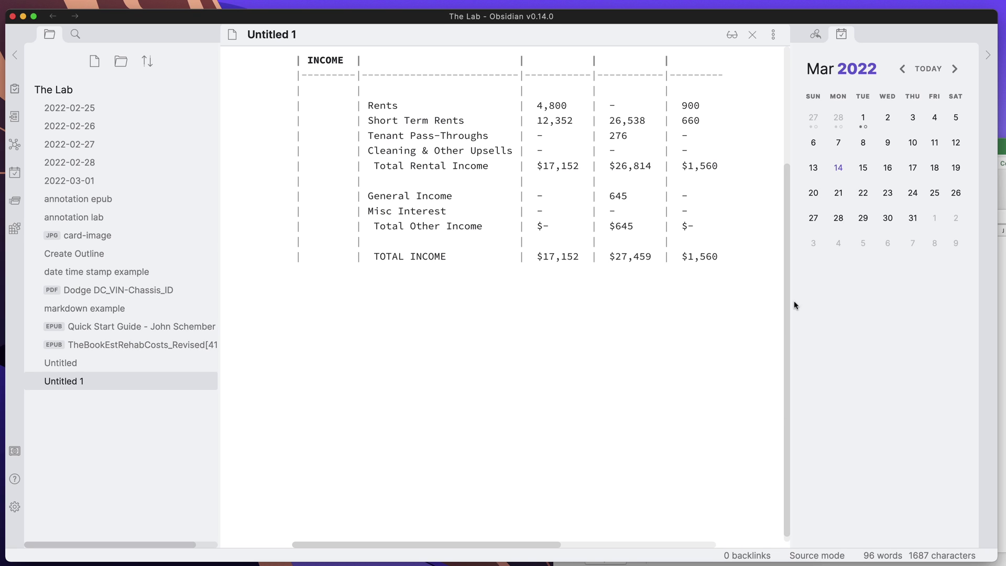
Enter 'Item' in cell B5, then copy the income range B5:I19.
{"action": "left_click", "coordinate": [999, 313]}
{"action": "left_click", "coordinate": [649, 285]}
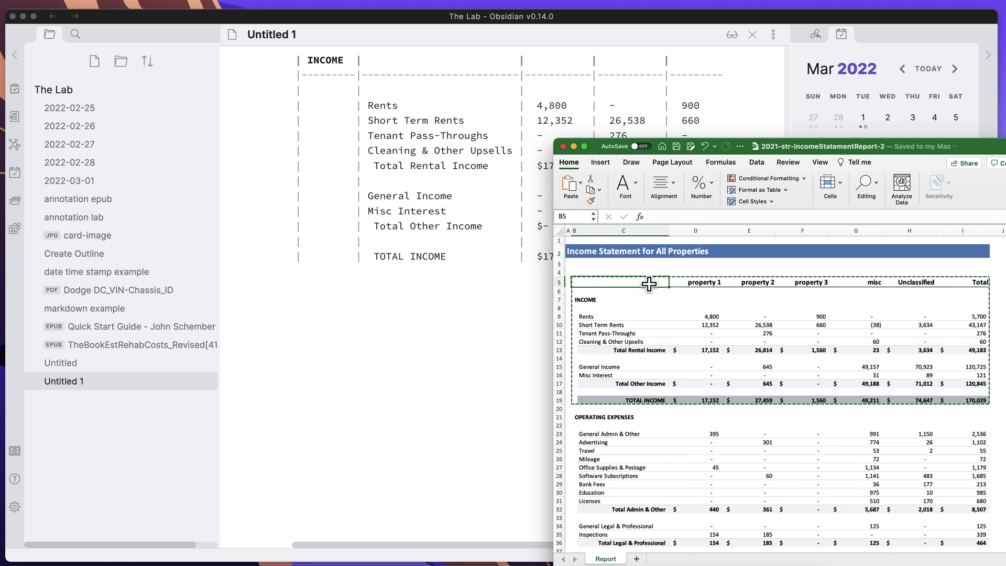
{"action": "type", "text": "Item"}
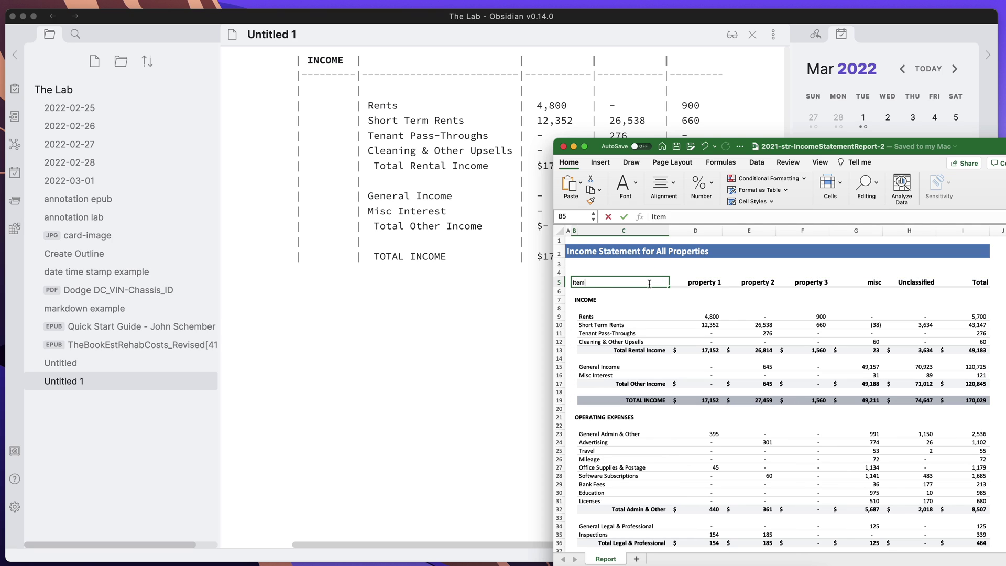
{"action": "key", "text": "Return"}
{"action": "left_click_drag", "start_coordinate": [649, 285], "coordinate": [956, 401]}
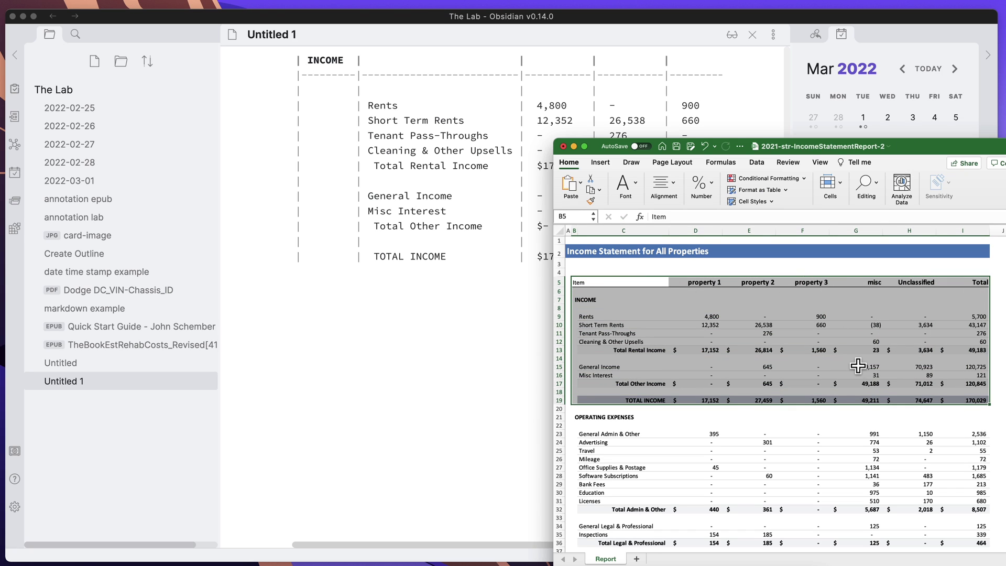
{"action": "key", "text": "super+c"}
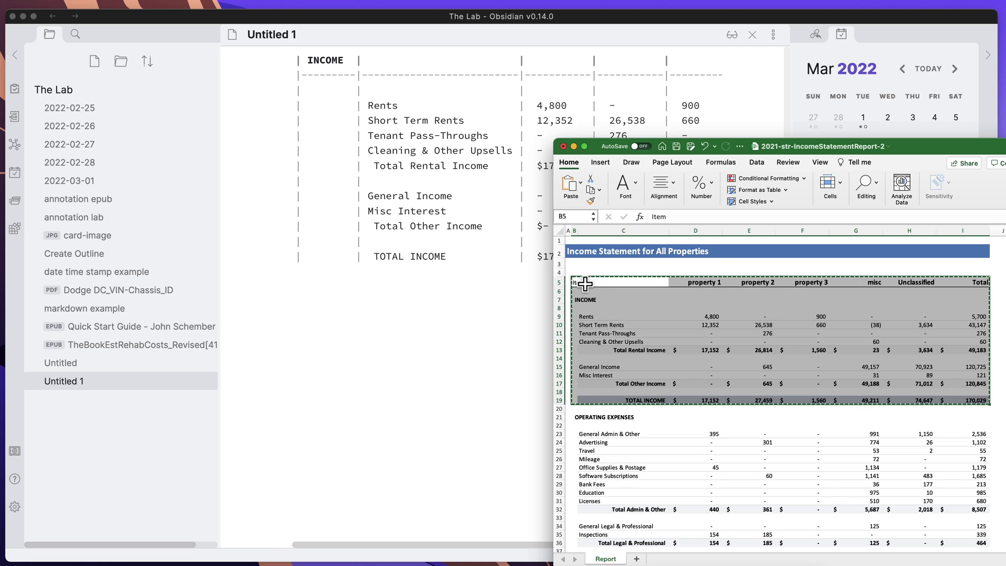
Paste B5:I19 below the first table as an INCOME table headed Item, property 1, property 2, property 3.
{"action": "left_click", "coordinate": [318, 304]}
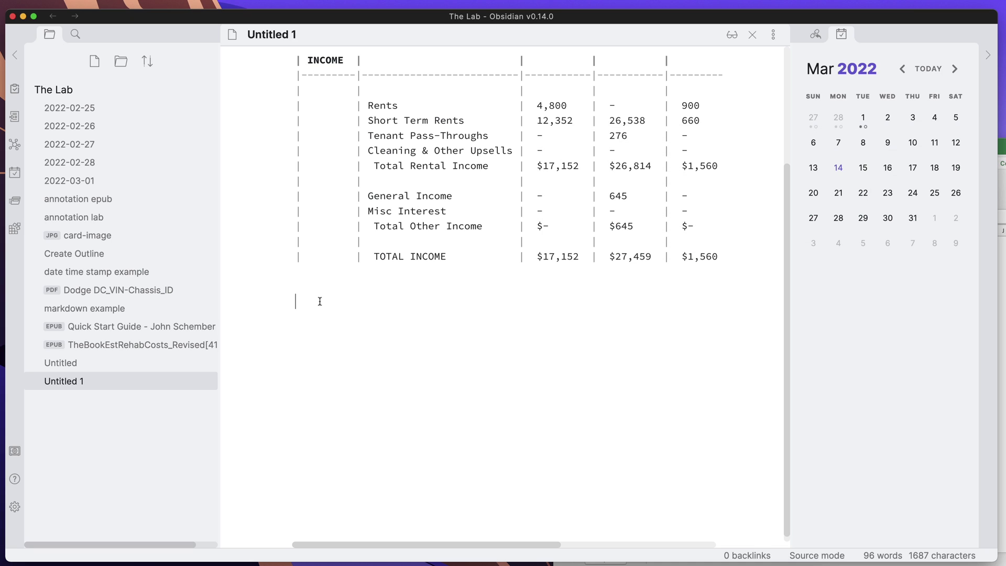
{"action": "key", "text": "super+v"}
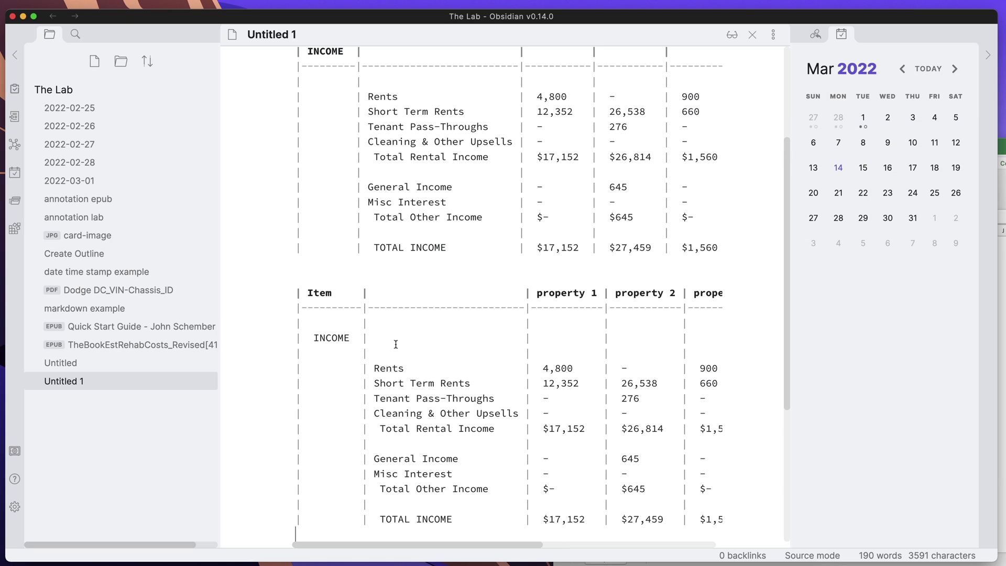
{"action": "scroll", "coordinate": [395, 344], "scroll_direction": "down", "scroll_amount": 3}
{"action": "scroll", "coordinate": [395, 344], "scroll_direction": "right", "scroll_amount": 2}
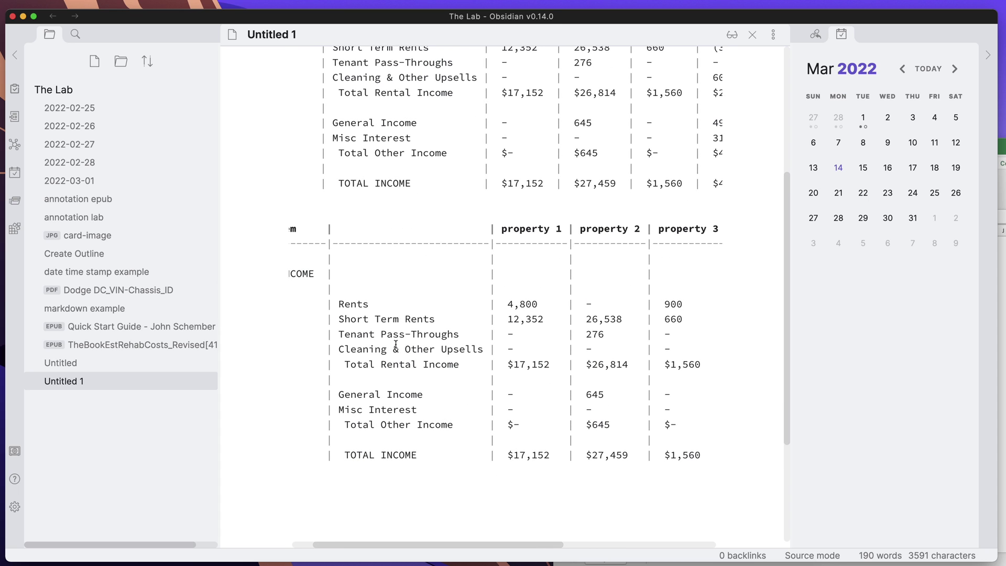
{"action": "scroll", "coordinate": [429, 348], "scroll_direction": "left", "scroll_amount": 2}
{"action": "scroll", "coordinate": [429, 348], "scroll_direction": "up", "scroll_amount": 1}
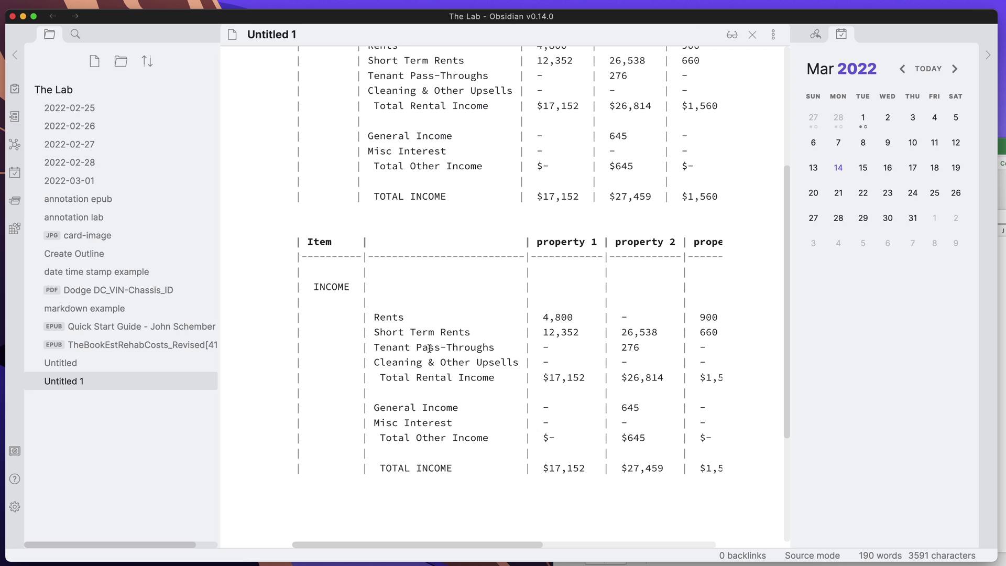
{"action": "scroll", "coordinate": [429, 348], "scroll_direction": "right", "scroll_amount": 5}
{"action": "scroll", "coordinate": [429, 348], "scroll_direction": "left", "scroll_amount": 5}
{"action": "key", "text": "Return"}
{"action": "scroll", "coordinate": [429, 348], "scroll_direction": "down", "scroll_amount": 10}
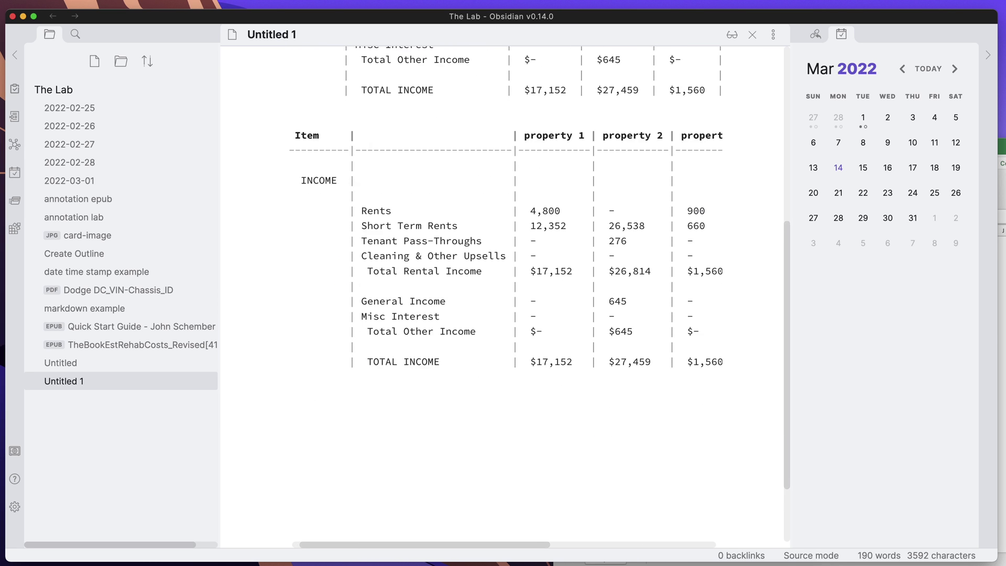
{"action": "key", "text": "super+Tab"}
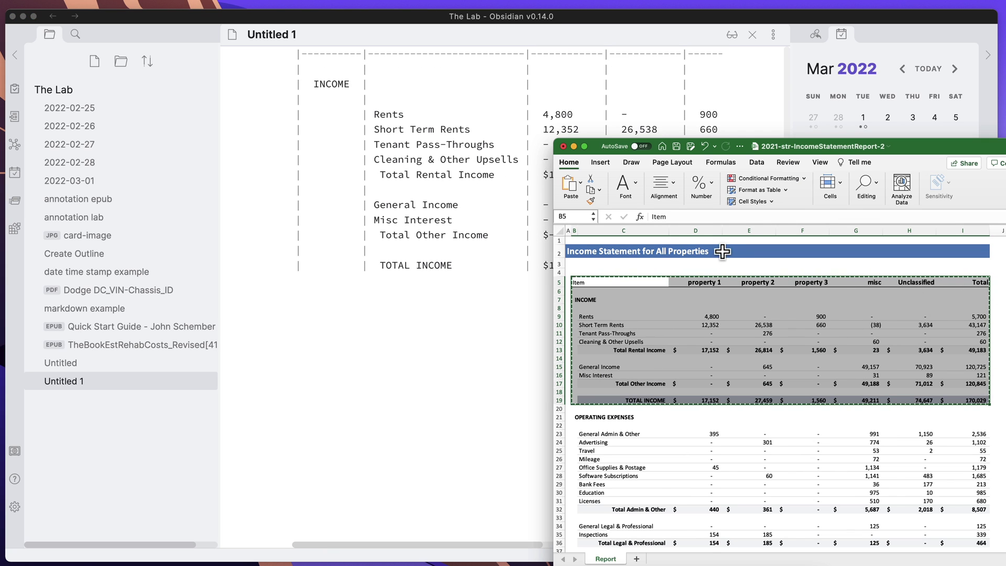
Select columns A–I from the A2 title row down to TOTAL INCOME, then go back to the note.
{"action": "key", "text": "Up"}
{"action": "key", "text": "Up"}
{"action": "key", "text": "Up"}
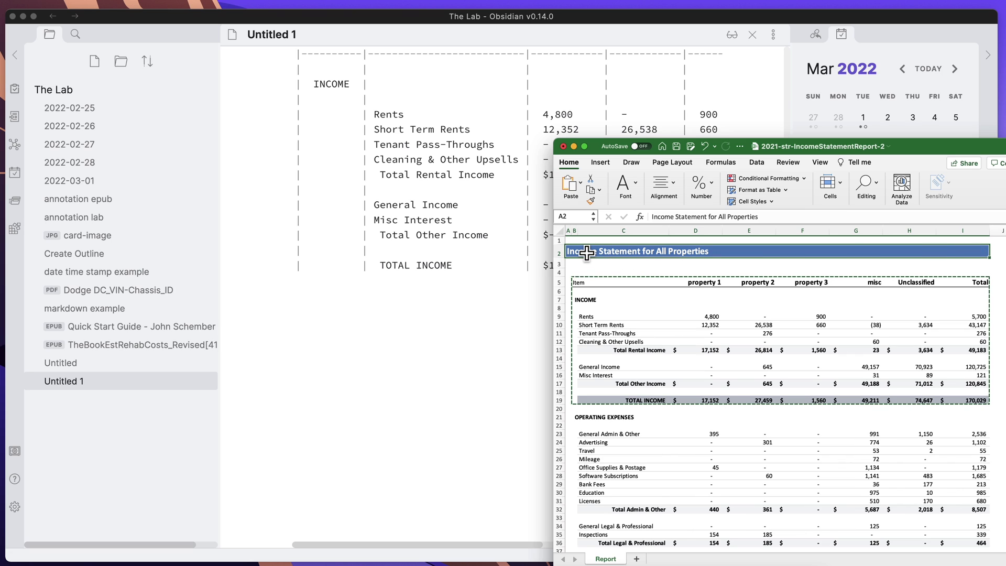
{"action": "mouse_move", "coordinate": [587, 253]}
{"action": "left_mouse_down"}
{"action": "mouse_move", "coordinate": [633, 385]}
{"action": "mouse_move", "coordinate": [660, 401]}
{"action": "left_mouse_up"}
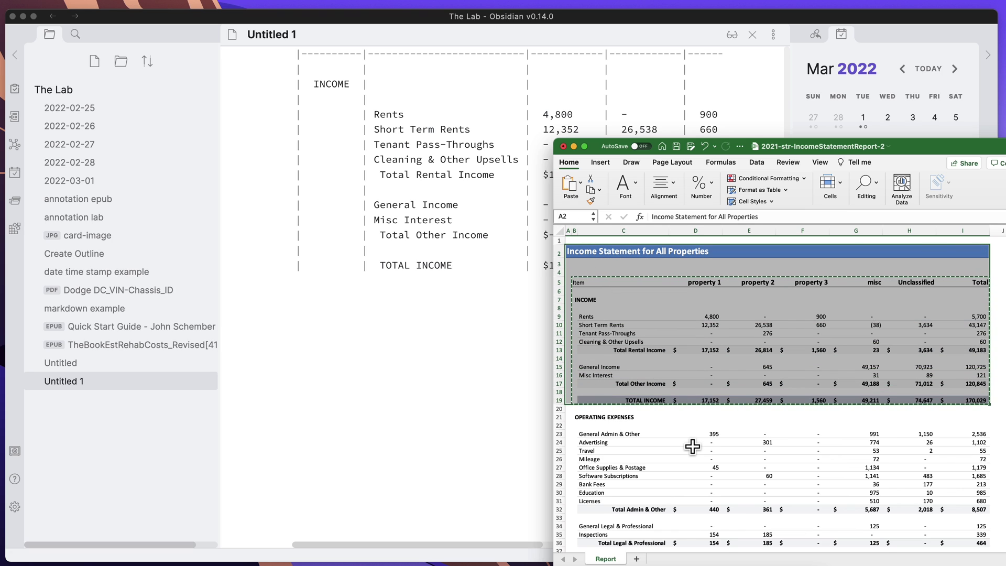
{"action": "left_click", "coordinate": [387, 357]}
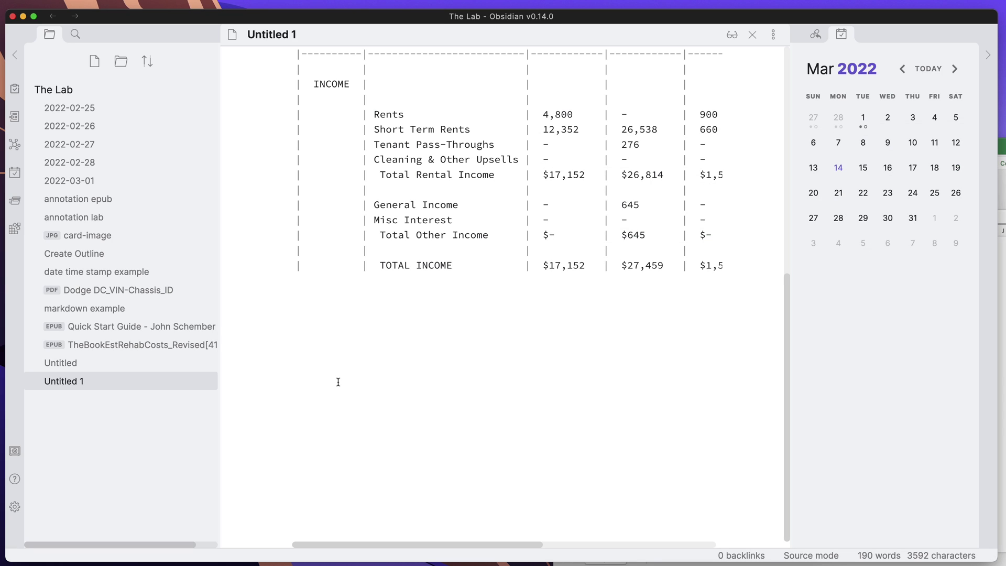
Paste the 'Income Statement for All Properties' range as a Markdown table and scroll to review it.
{"action": "key", "text": "super+v"}
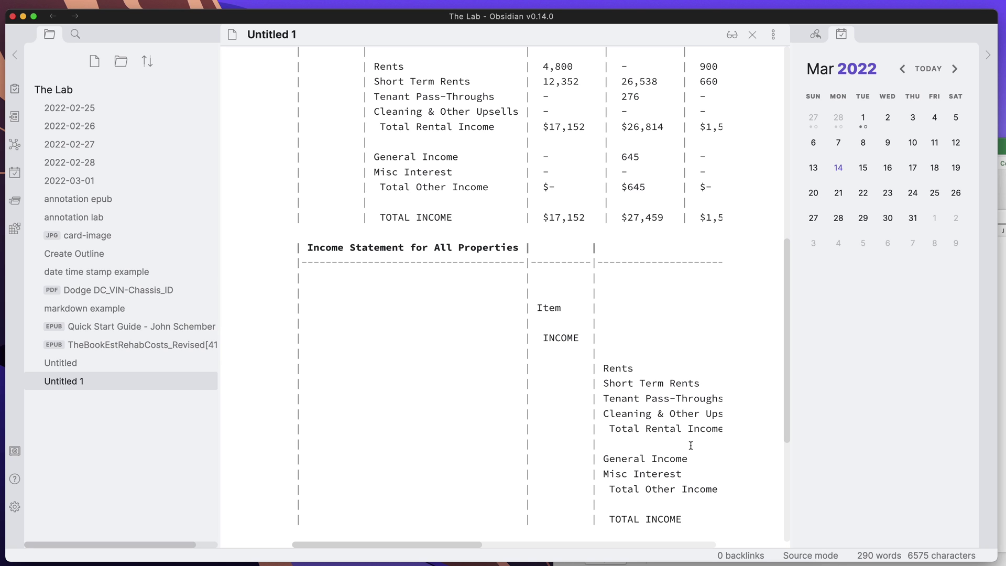
{"action": "mouse_move", "coordinate": [480, 544]}
{"action": "left_mouse_down"}
{"action": "mouse_move", "coordinate": [712, 553]}
{"action": "mouse_move", "coordinate": [470, 549]}
{"action": "mouse_move", "coordinate": [532, 552]}
{"action": "mouse_move", "coordinate": [490, 553]}
{"action": "left_mouse_up"}
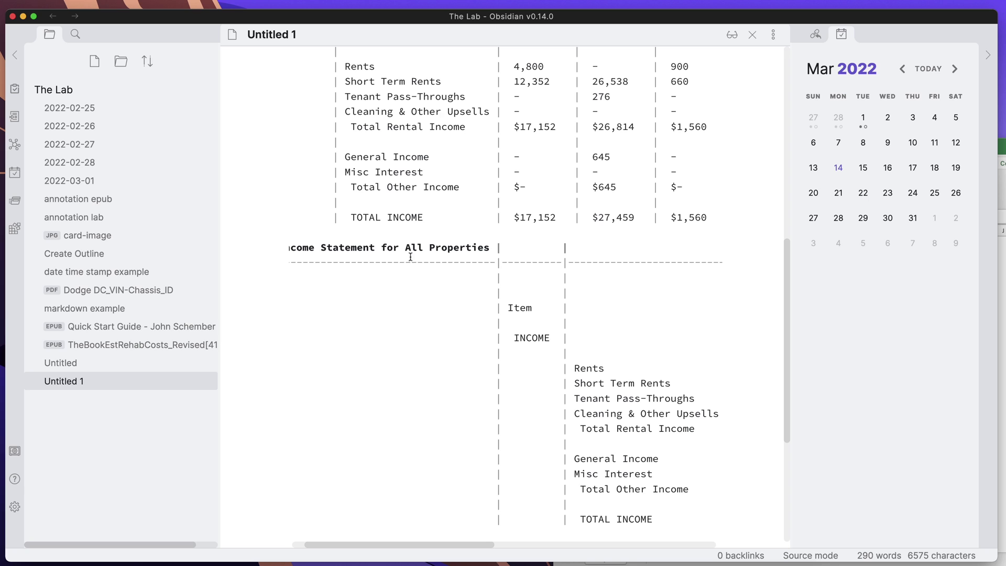
{"action": "left_click", "coordinate": [516, 253]}
{"action": "mouse_move", "coordinate": [487, 549]}
{"action": "left_mouse_down"}
{"action": "mouse_move", "coordinate": [513, 548]}
{"action": "mouse_move", "coordinate": [473, 548]}
{"action": "left_mouse_up"}
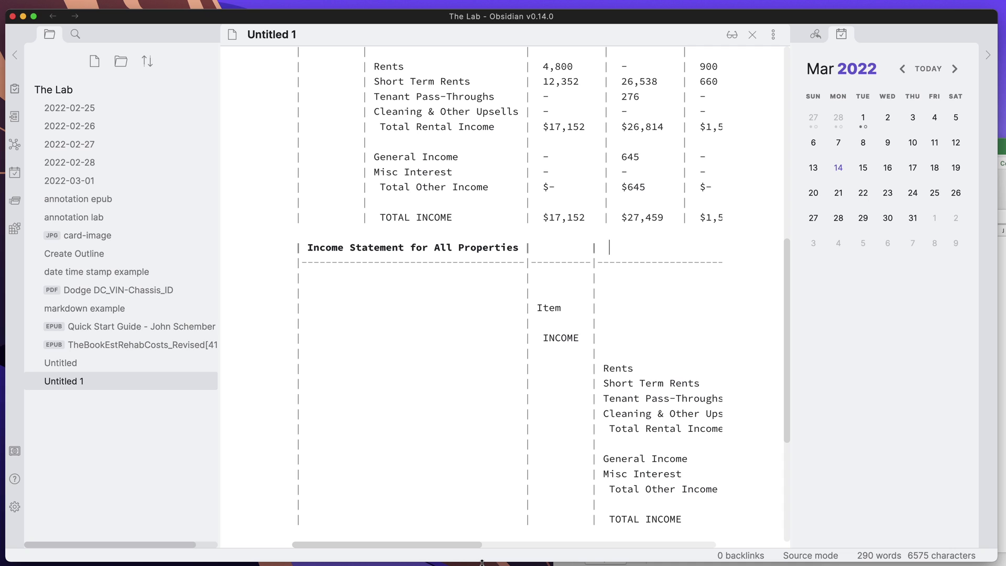
{"action": "mouse_move", "coordinate": [786, 422]}
{"action": "left_mouse_down"}
{"action": "mouse_move", "coordinate": [790, 449]}
{"action": "mouse_move", "coordinate": [786, 406]}
{"action": "left_mouse_up"}
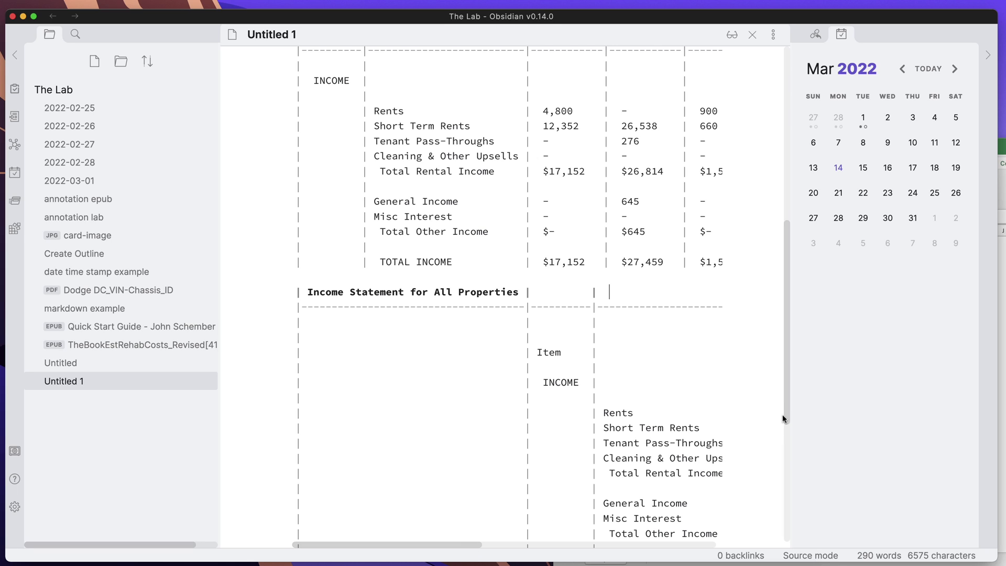
Collapse the right calendar sidebar to widen the note, then scroll through its tables.
{"action": "left_click", "coordinate": [988, 55]}
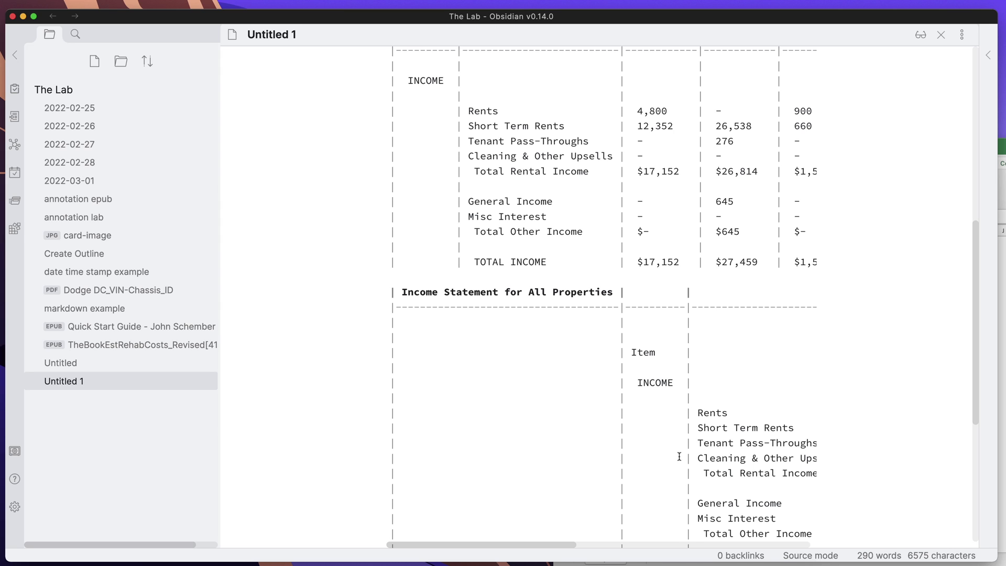
{"action": "left_click_drag", "start_coordinate": [978, 266], "coordinate": [983, 316]}
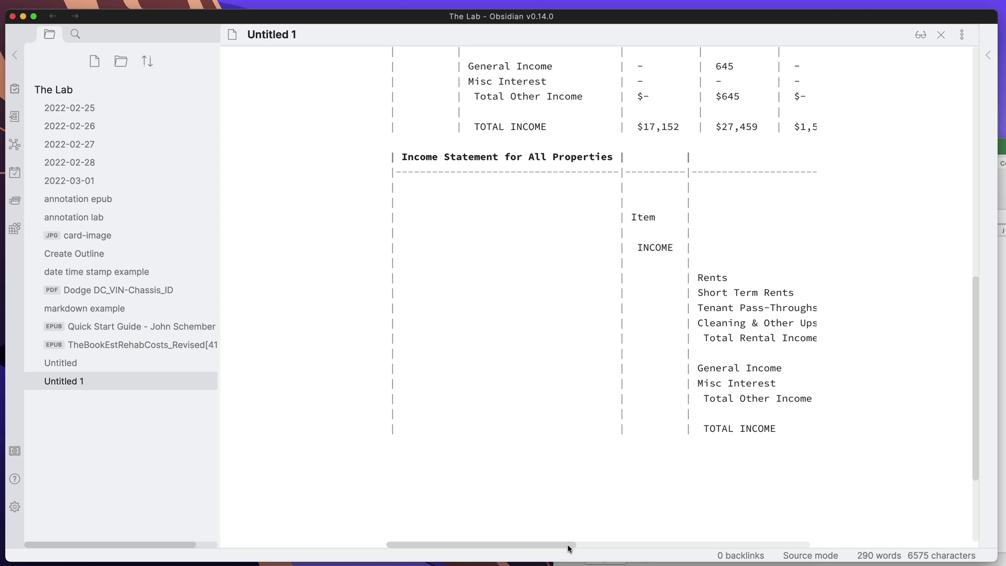
{"action": "mouse_move", "coordinate": [568, 548]}
{"action": "left_mouse_down"}
{"action": "mouse_move", "coordinate": [786, 547]}
{"action": "mouse_move", "coordinate": [553, 544]}
{"action": "left_mouse_up"}
{"action": "mouse_move", "coordinate": [565, 548]}
{"action": "left_mouse_down"}
{"action": "mouse_move", "coordinate": [574, 545]}
{"action": "mouse_move", "coordinate": [556, 545]}
{"action": "mouse_move", "coordinate": [566, 545]}
{"action": "left_mouse_up"}
Browse the community plugin catalogue from Settings and open the Advanced Tables plugin page.
{"action": "left_click", "coordinate": [15, 506]}
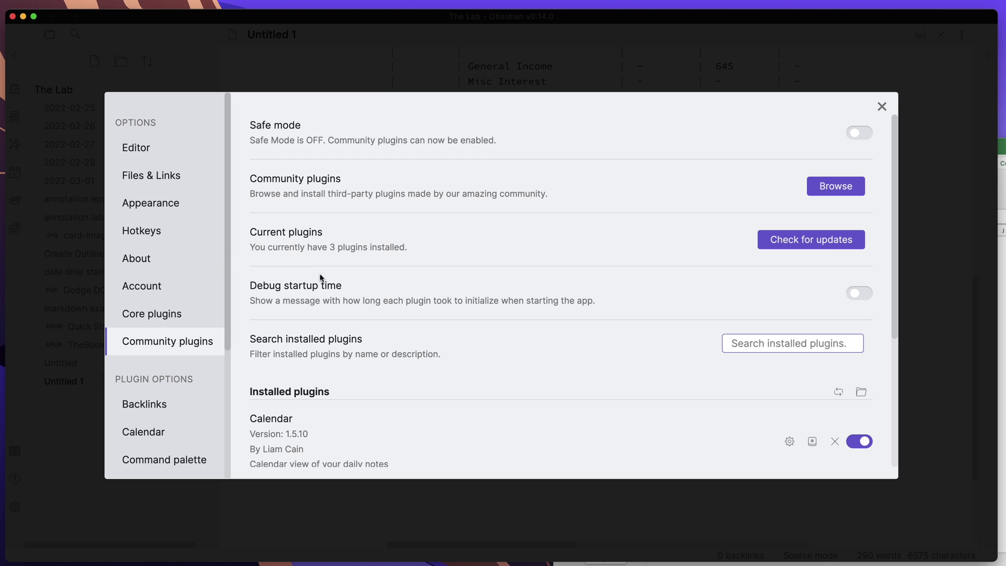
{"action": "left_click", "coordinate": [822, 190]}
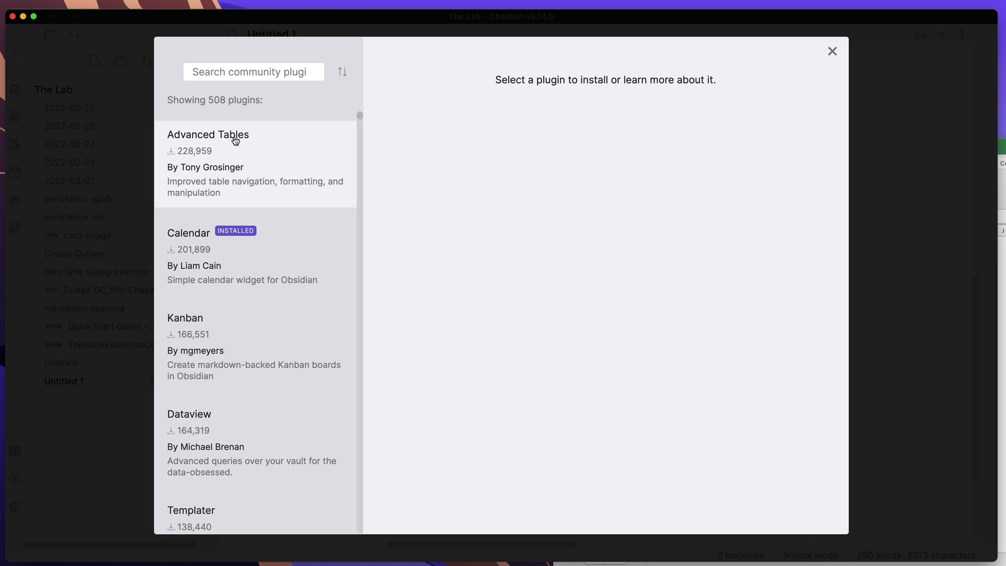
{"action": "left_click", "coordinate": [244, 168]}
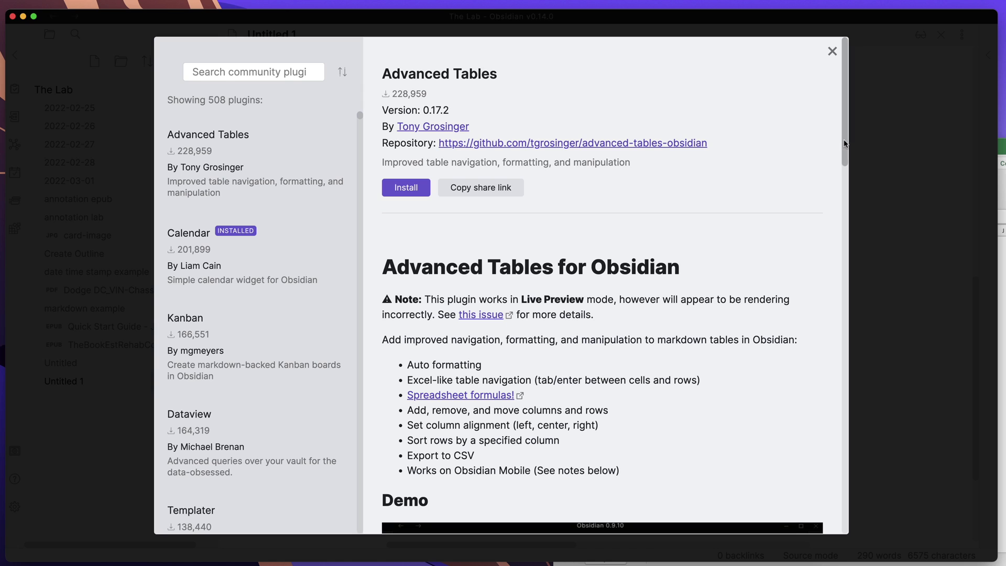
Scroll through the Advanced Tables 0.17.2 readme, its feature list and table-navigation demo.
{"action": "left_click_drag", "start_coordinate": [845, 143], "coordinate": [846, 198]}
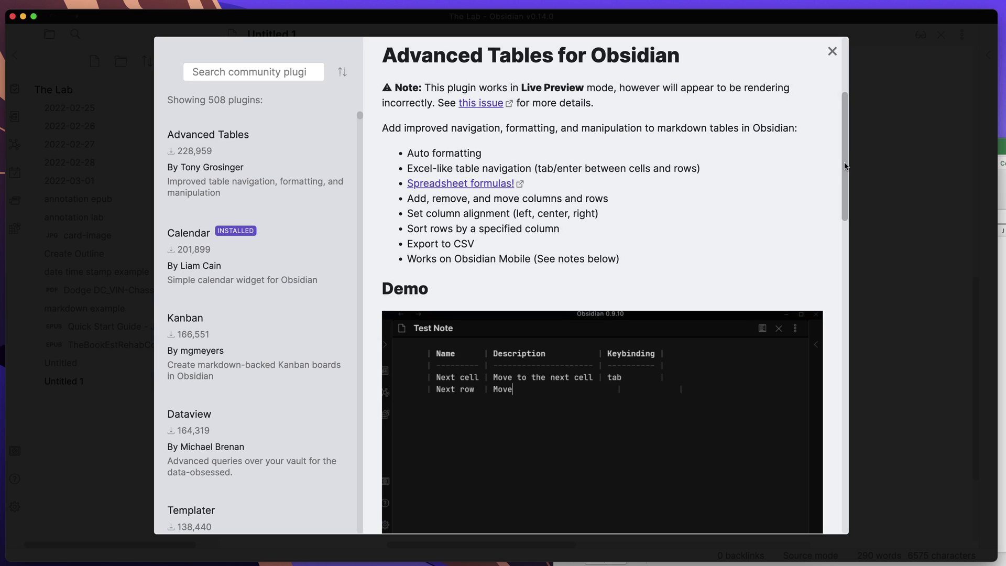
{"action": "left_click_drag", "start_coordinate": [843, 165], "coordinate": [847, 169]}
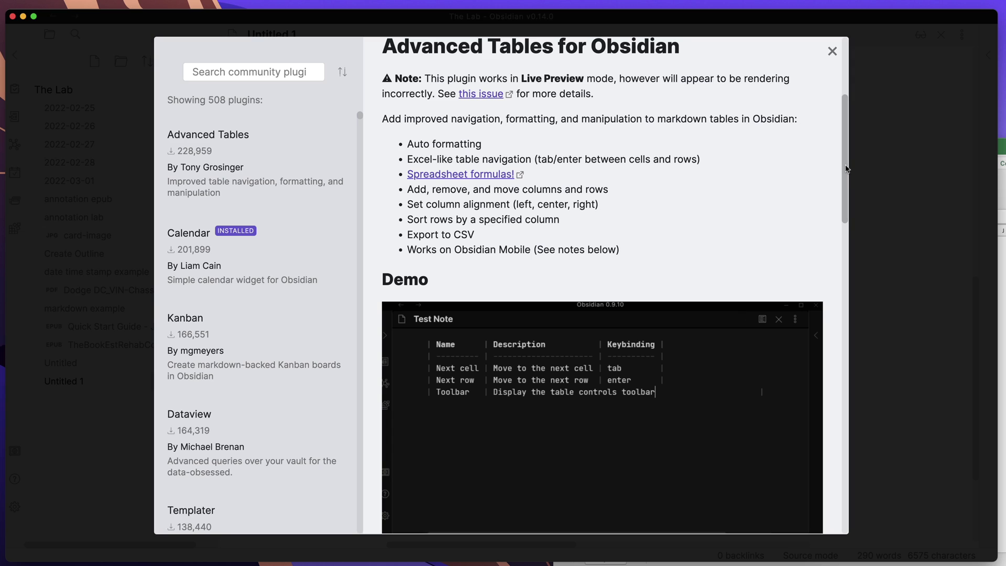
{"action": "scroll", "coordinate": [846, 167], "scroll_direction": "up", "scroll_amount": 1}
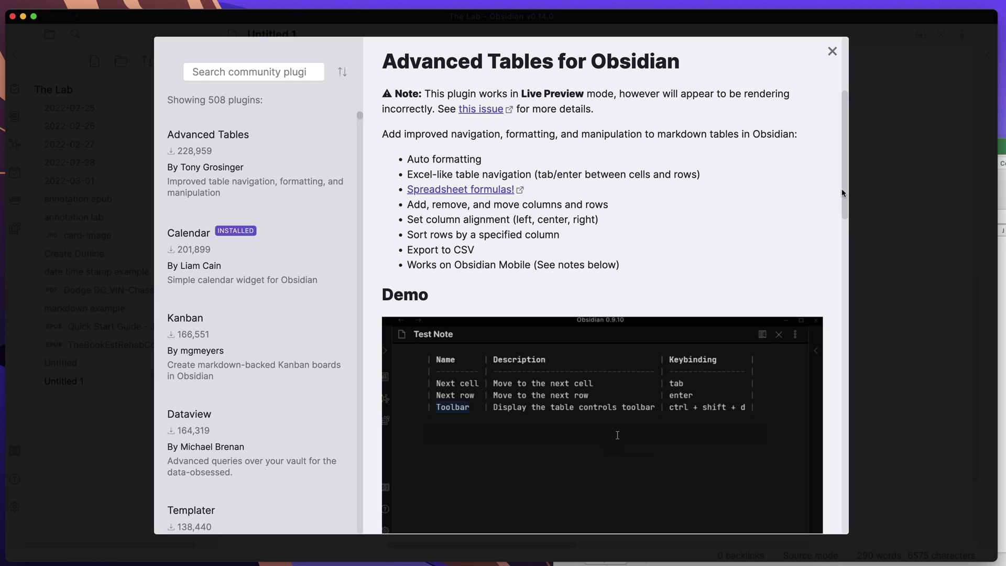
{"action": "left_click_drag", "start_coordinate": [842, 188], "coordinate": [841, 133]}
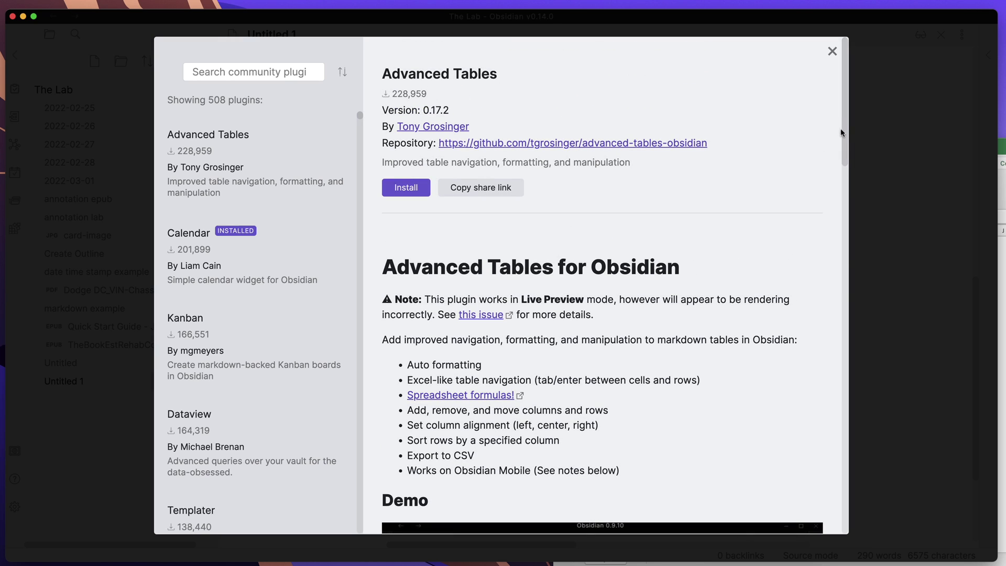